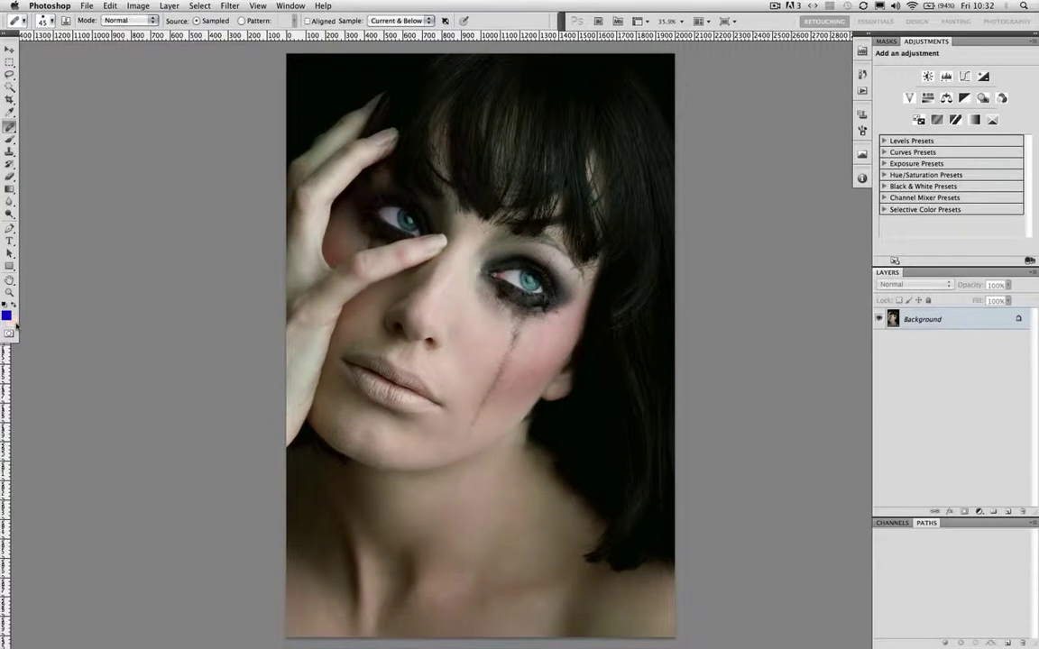
- Reset the swatches to default colors, then add a reversed Gradient Map adjustment layer with its blend mode set to Soft Light
key("d")
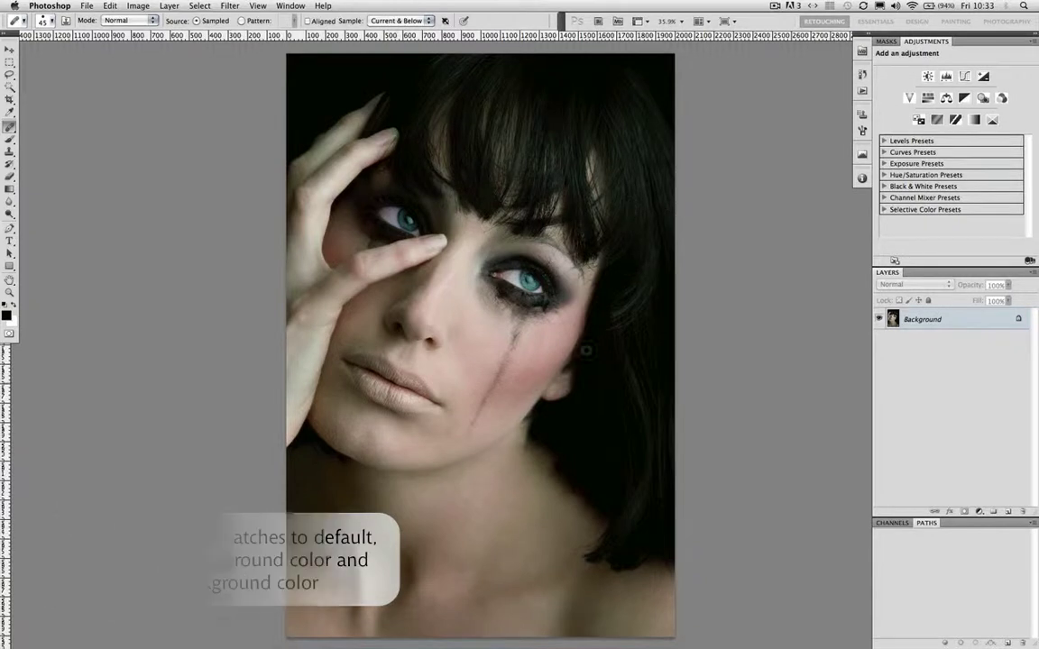
left_click(979, 511)
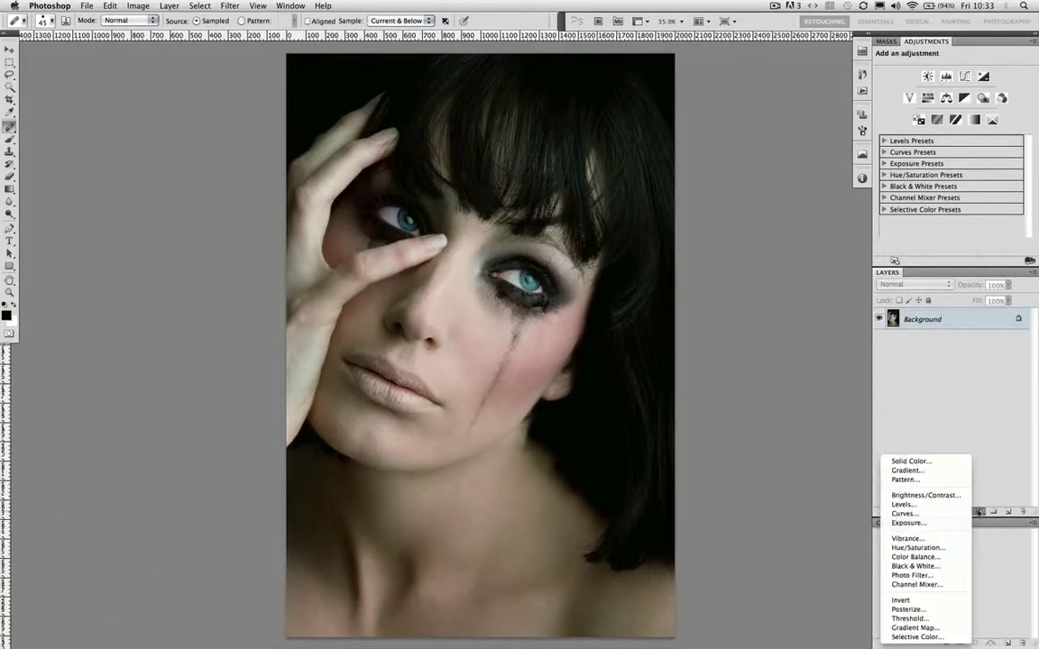
left_click(929, 627)
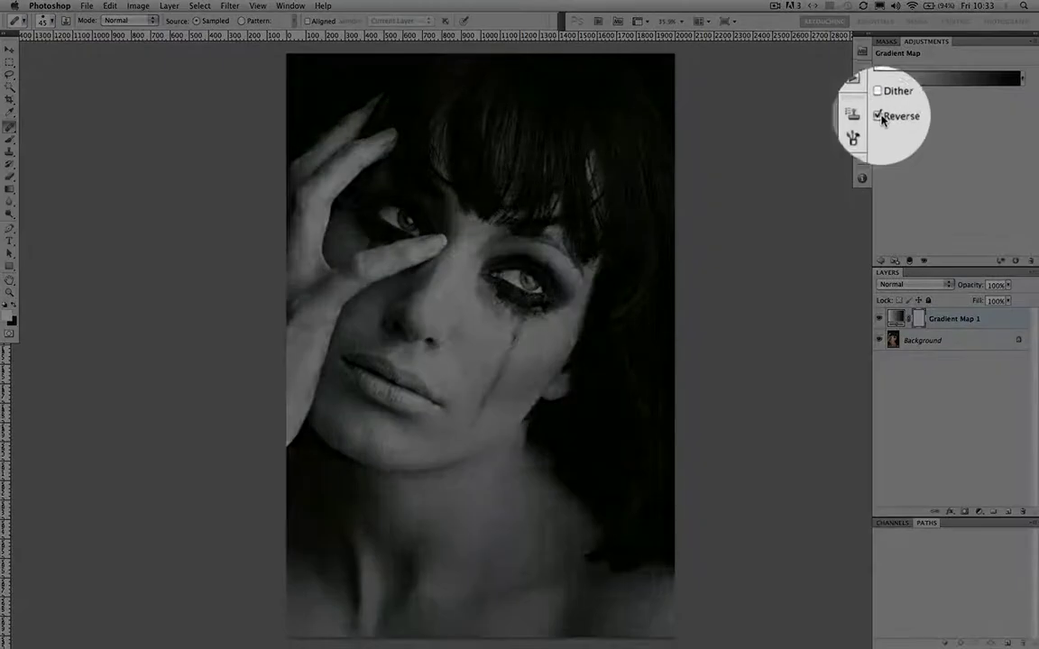
left_click(879, 117)
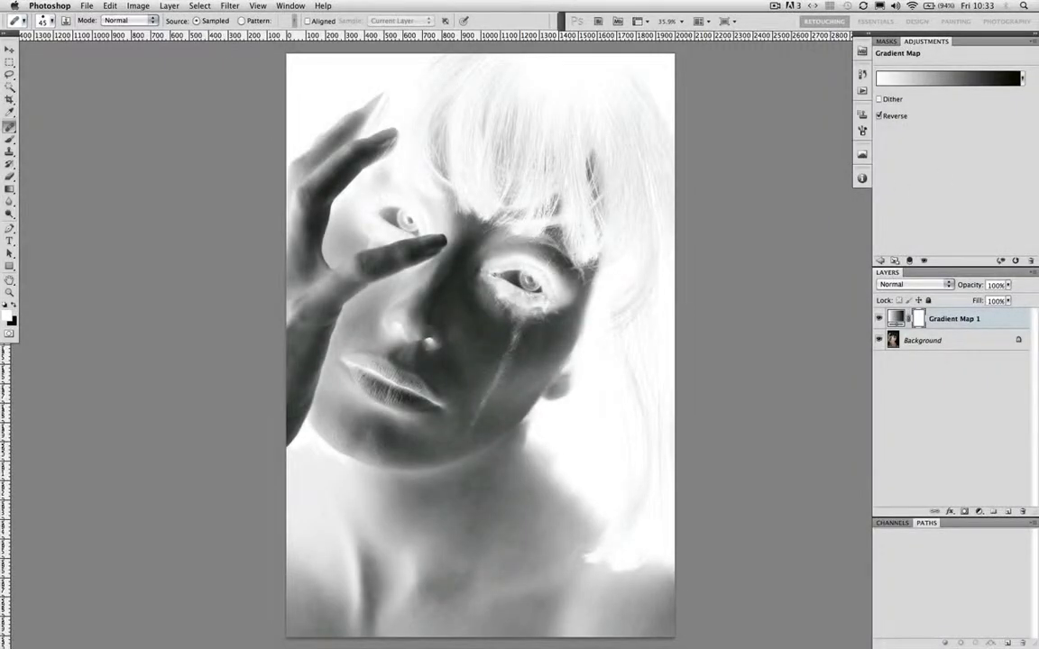
left_click(919, 285)
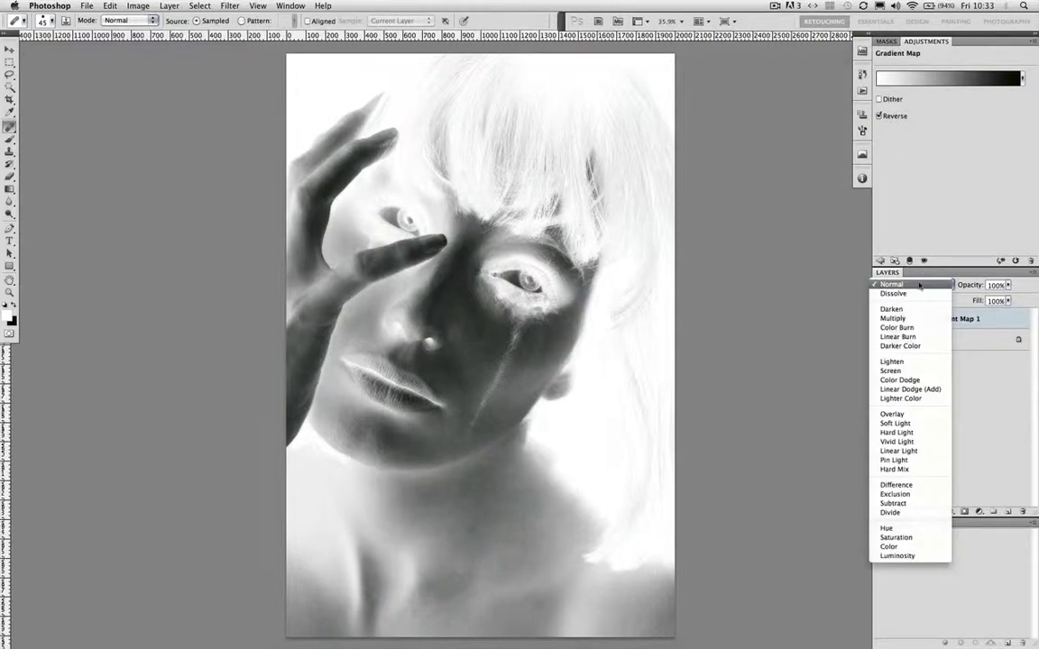
left_click(896, 412)
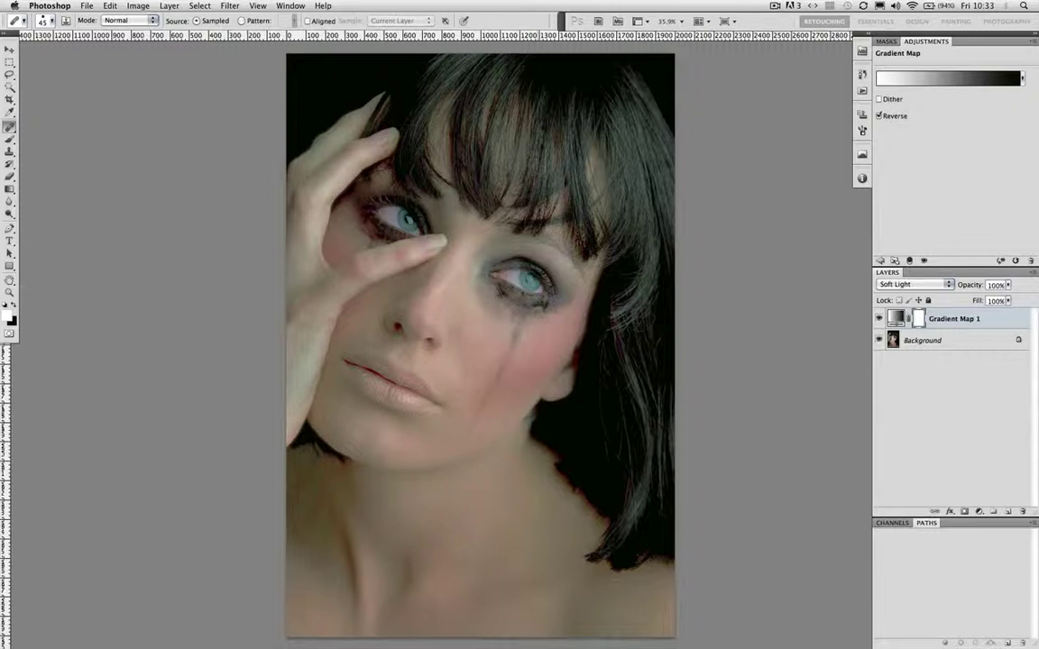
- Change the white end stop of the gradient map to light gray d2d2d2, keeping it at location 100%
left_click(935, 82)
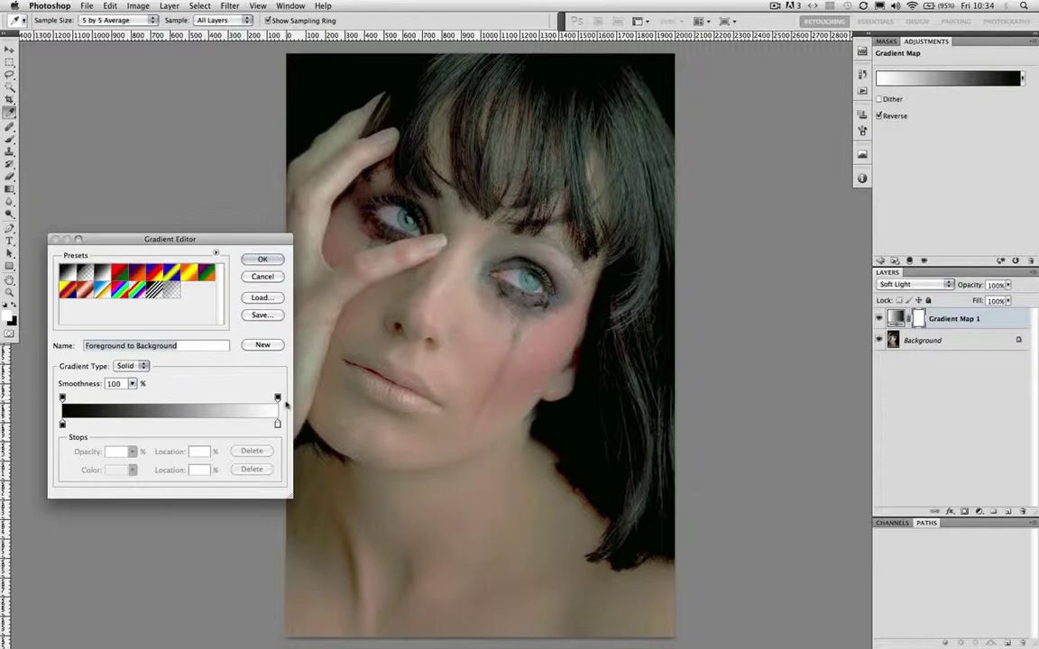
left_click(277, 425)
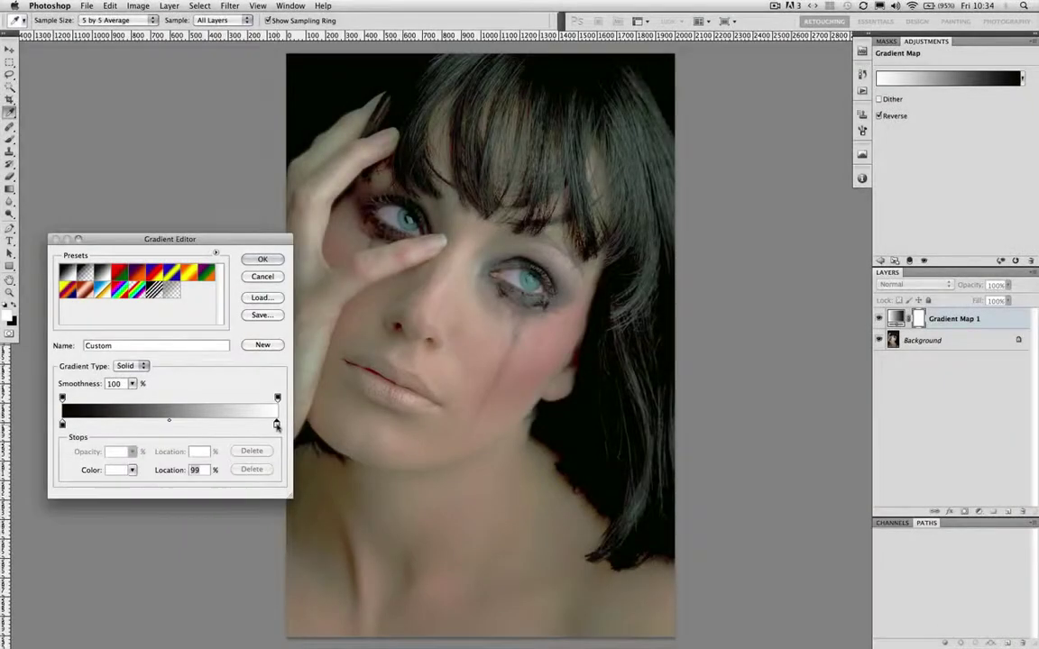
left_click_drag(277, 426, 280, 425)
left_click(115, 470)
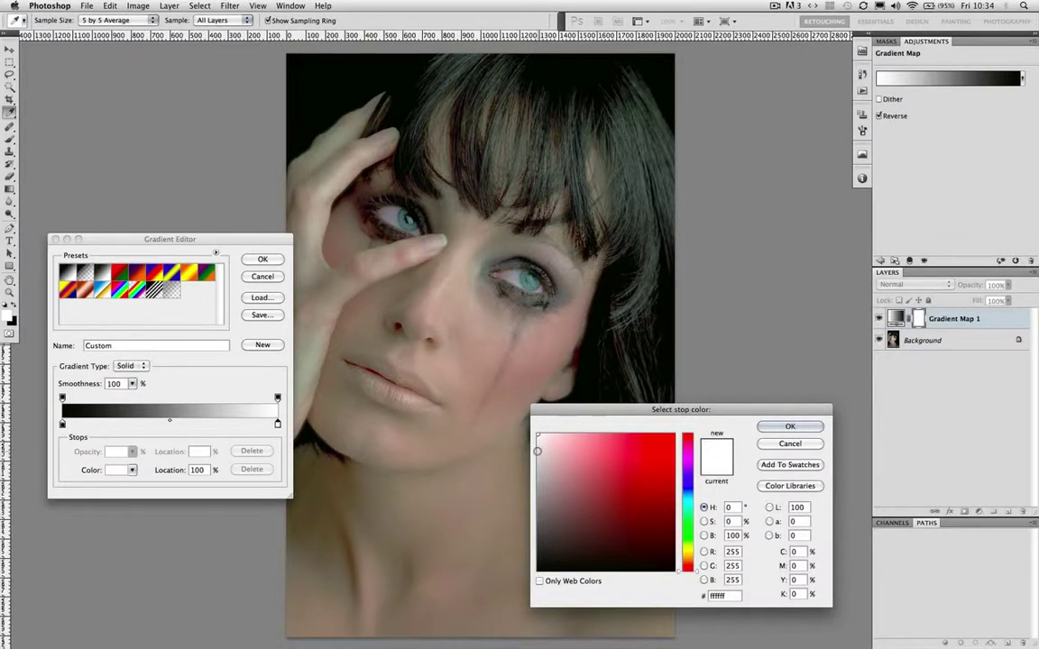
left_click(545, 465)
left_click(537, 458)
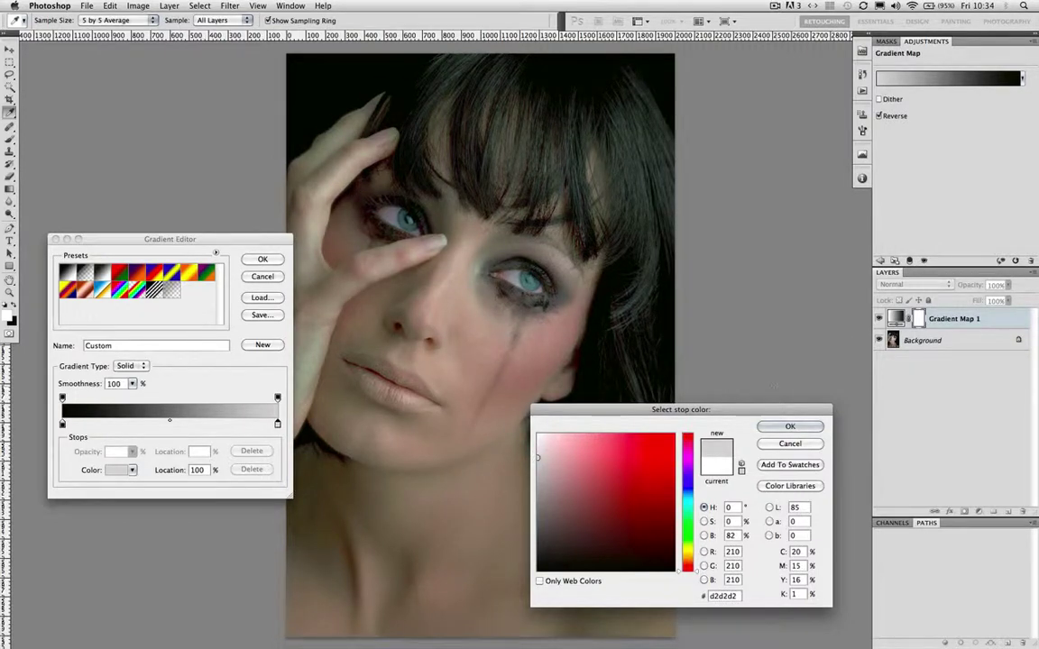
key("Return")
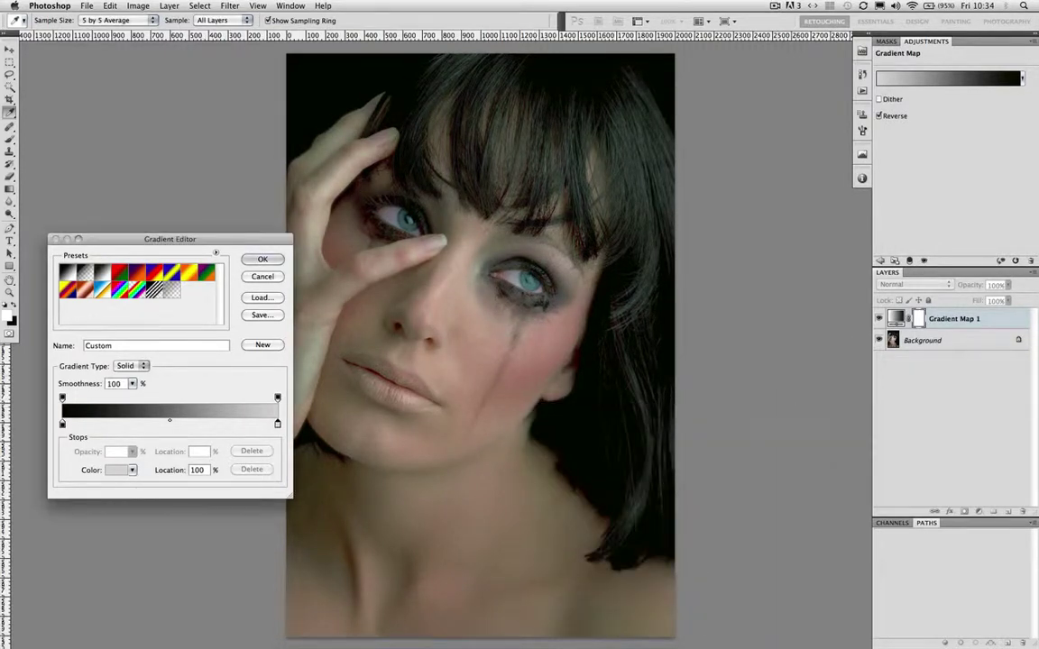
- Change the gradient map's black stop to dark gray 393939 and accept the edited gradient
left_click(62, 423)
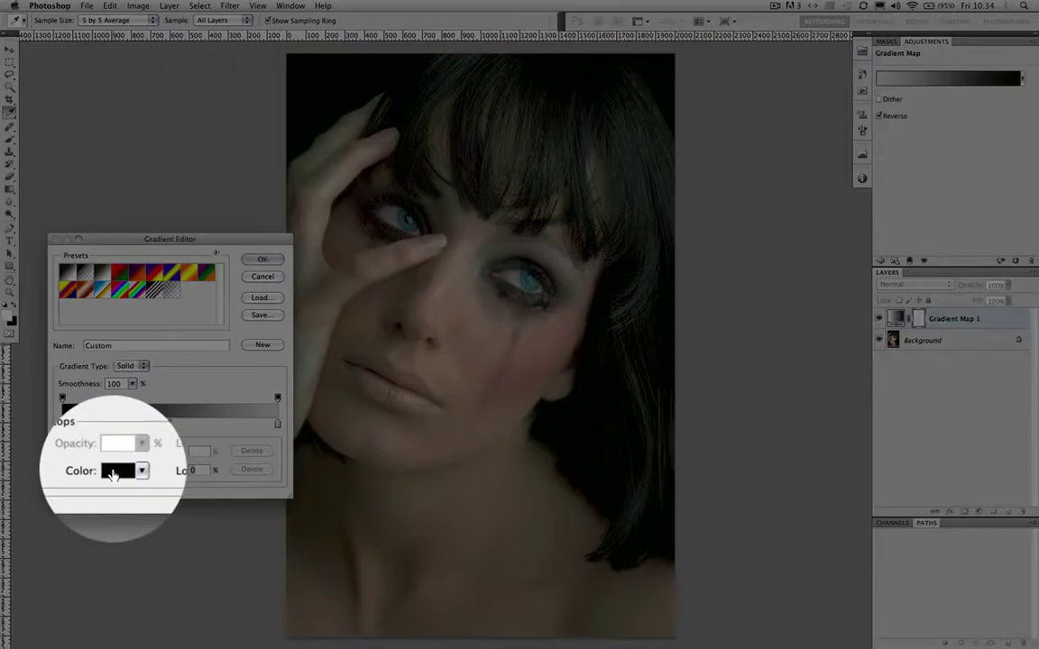
left_click(113, 471)
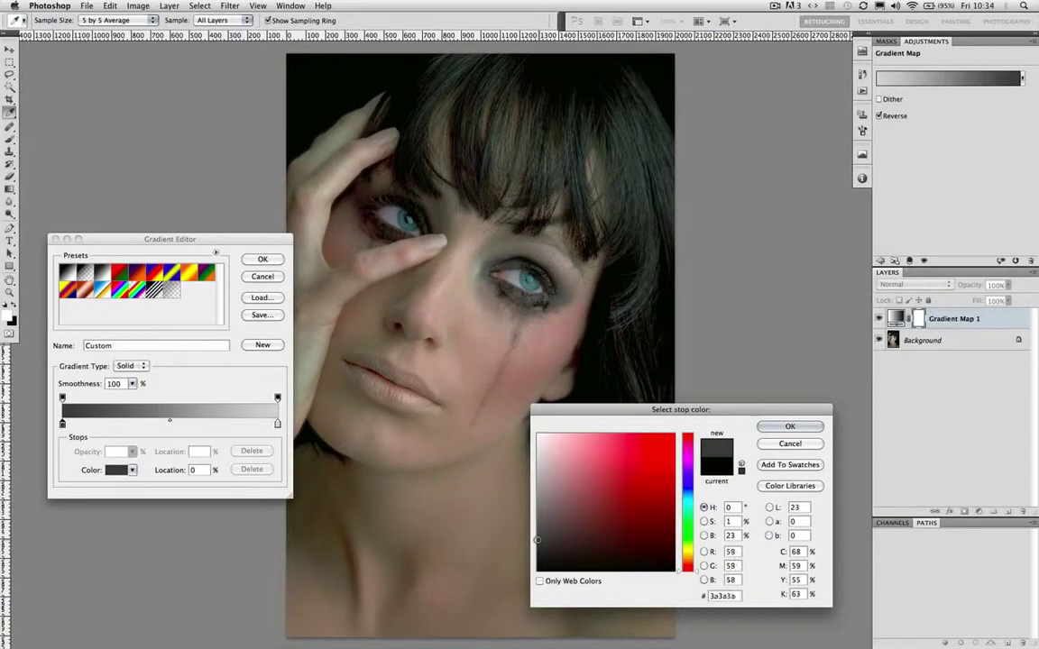
left_click(537, 542)
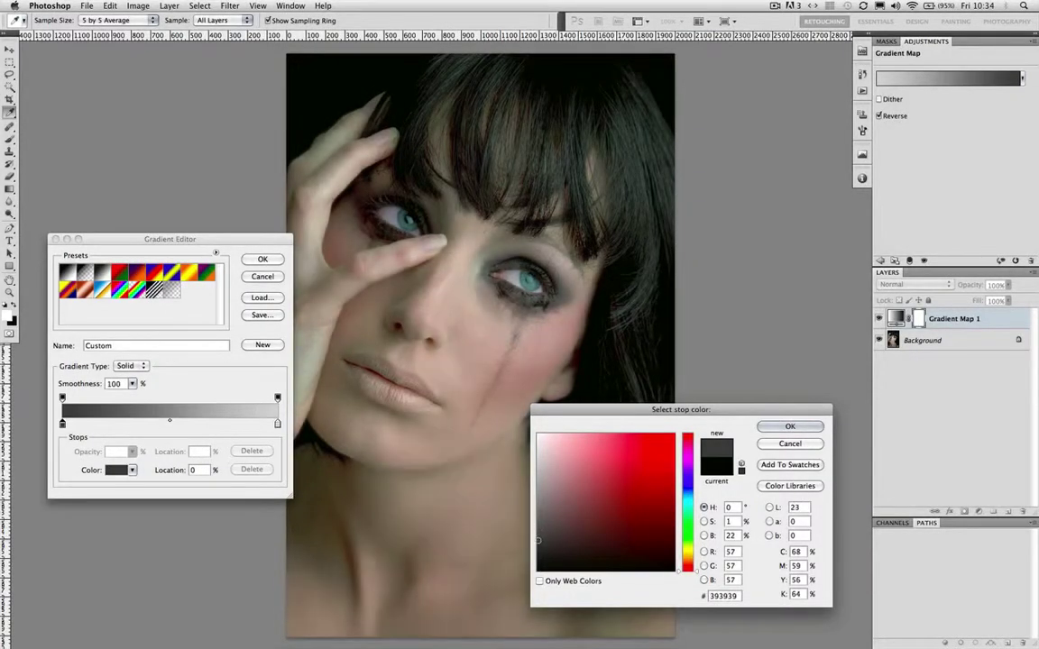
left_click(790, 426)
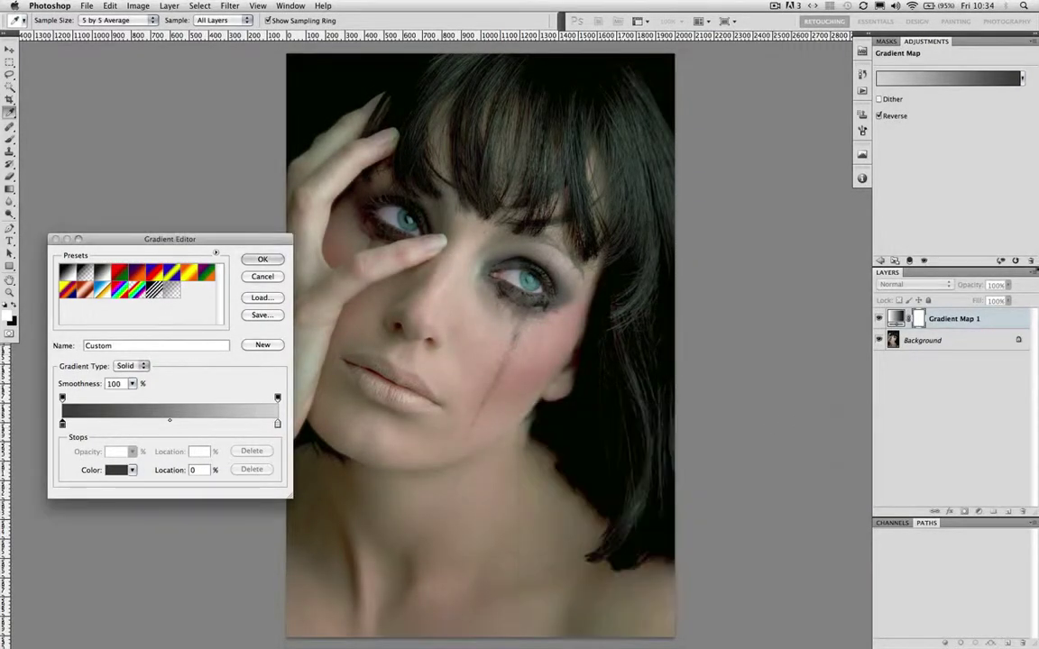
left_click(263, 259)
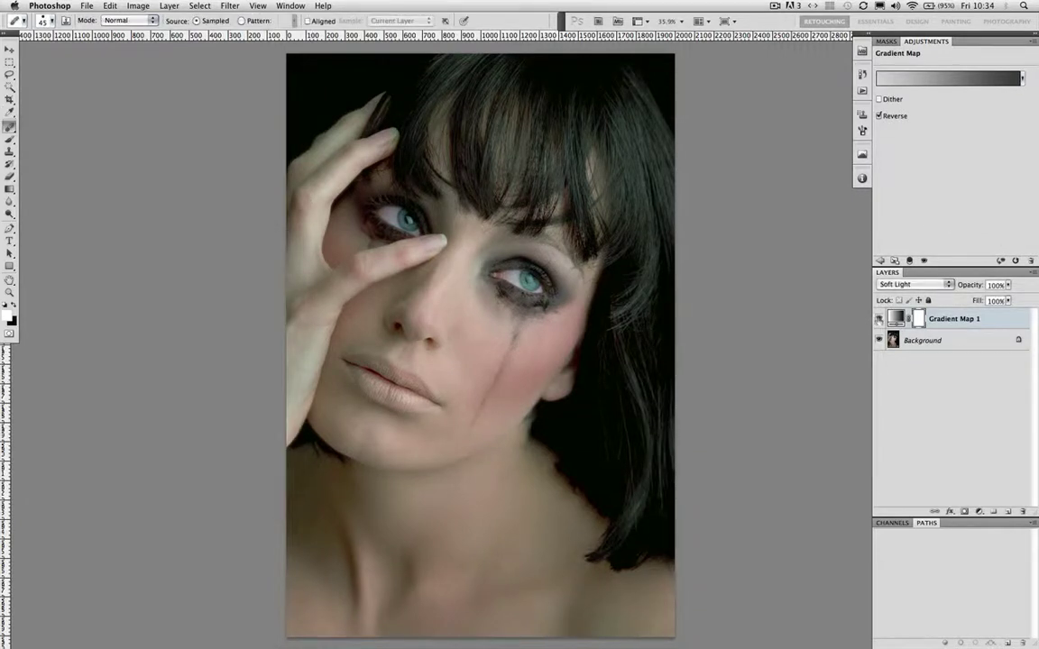
- Compare the photo with and without the gradient map layer, and set the layer's opacity to 64%
left_click(879, 320)
left_click(879, 320)
left_click(878, 320)
left_click(878, 320)
left_click(1008, 285)
left_click_drag(1008, 295, 990, 301)
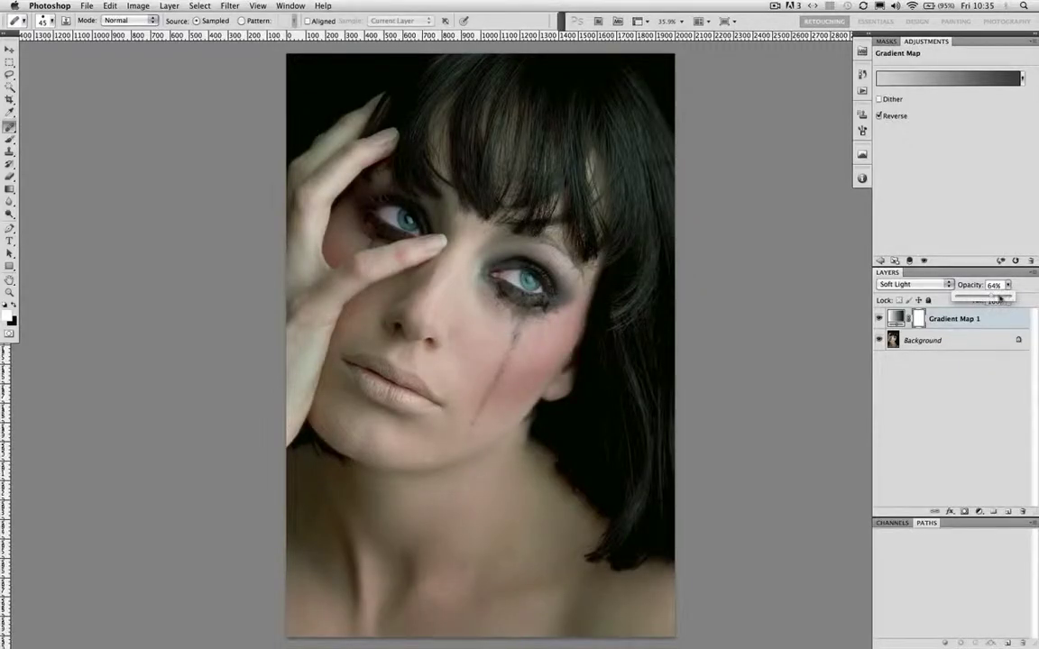
- Compare the image before and after the reduced-opacity gradient map, leaving the adjustment layer hidden
left_click(879, 319)
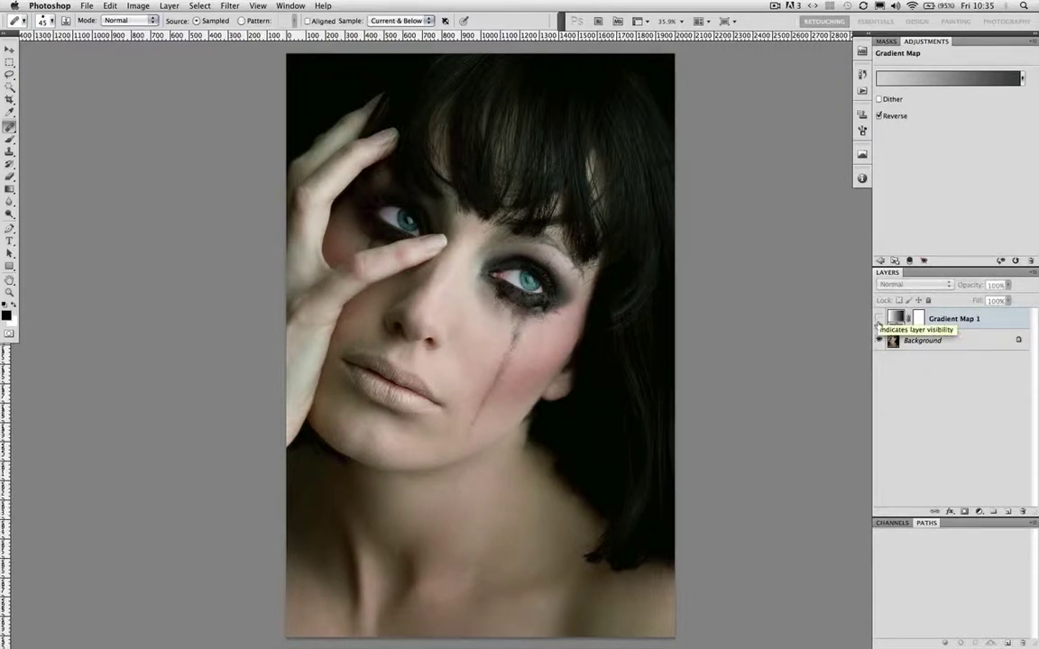
left_click(878, 319)
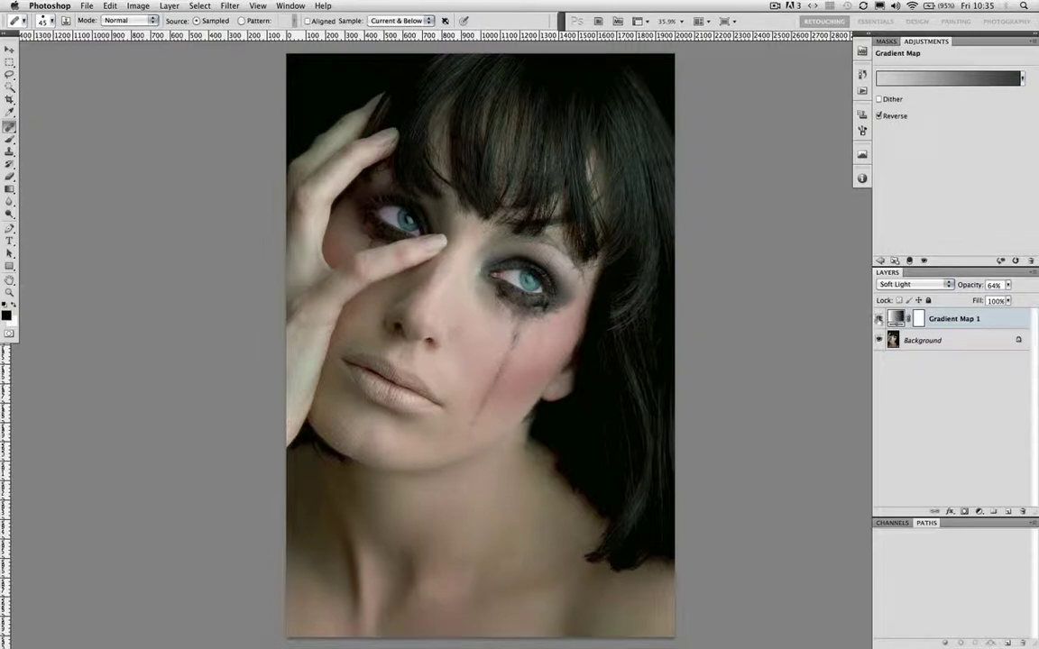
left_click(879, 319)
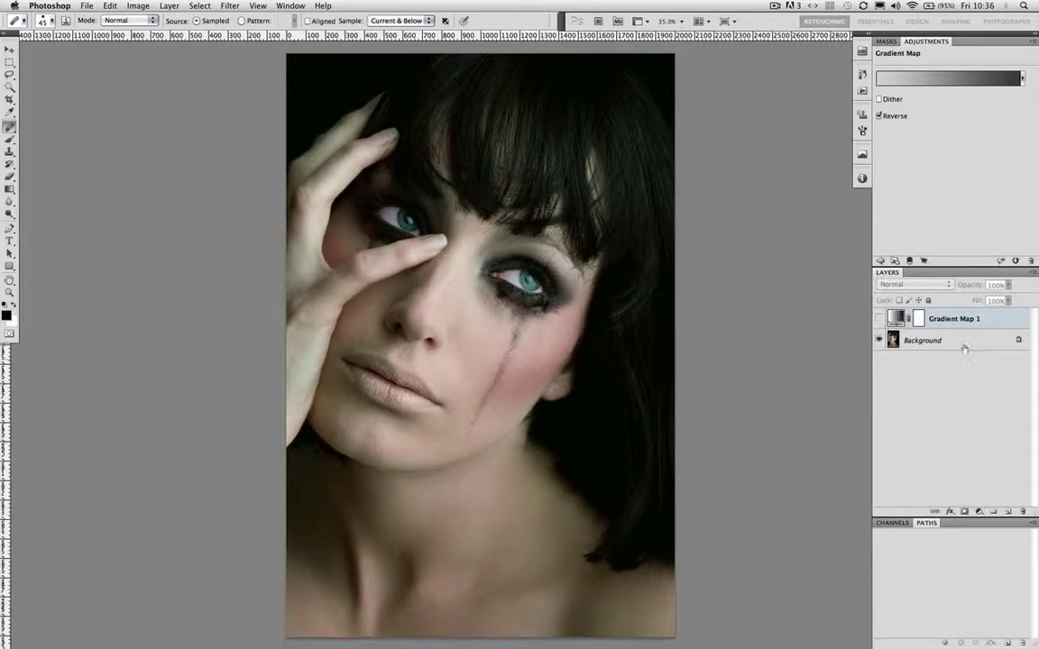
- Add a Channel Mixer adjustment layer, make it monochrome, and set its blend mode to Soft Light
left_click(980, 512)
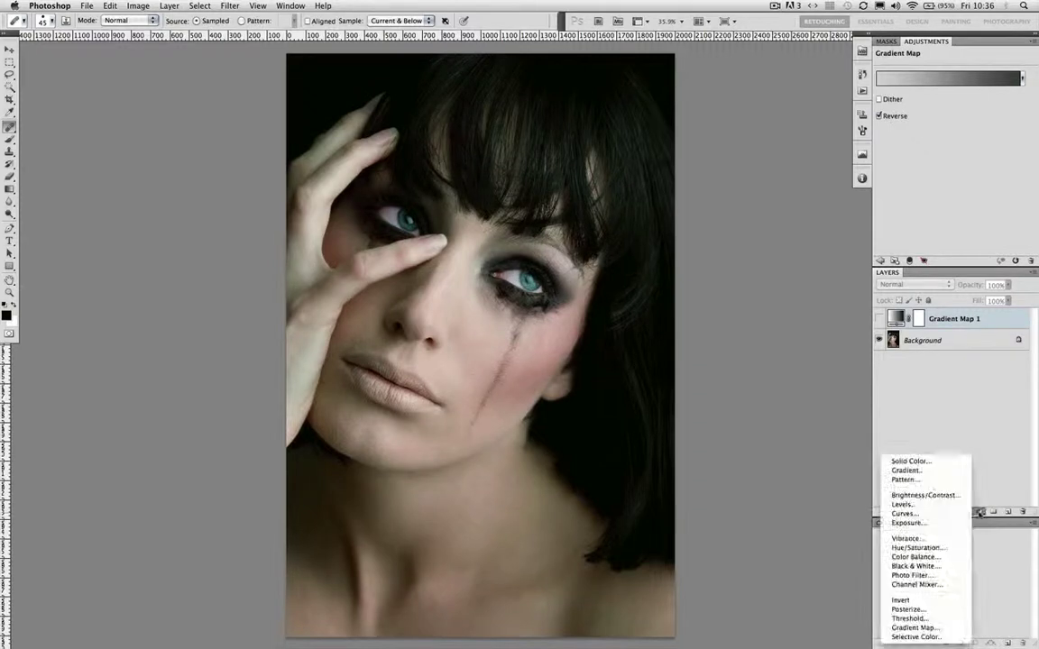
left_click(916, 584)
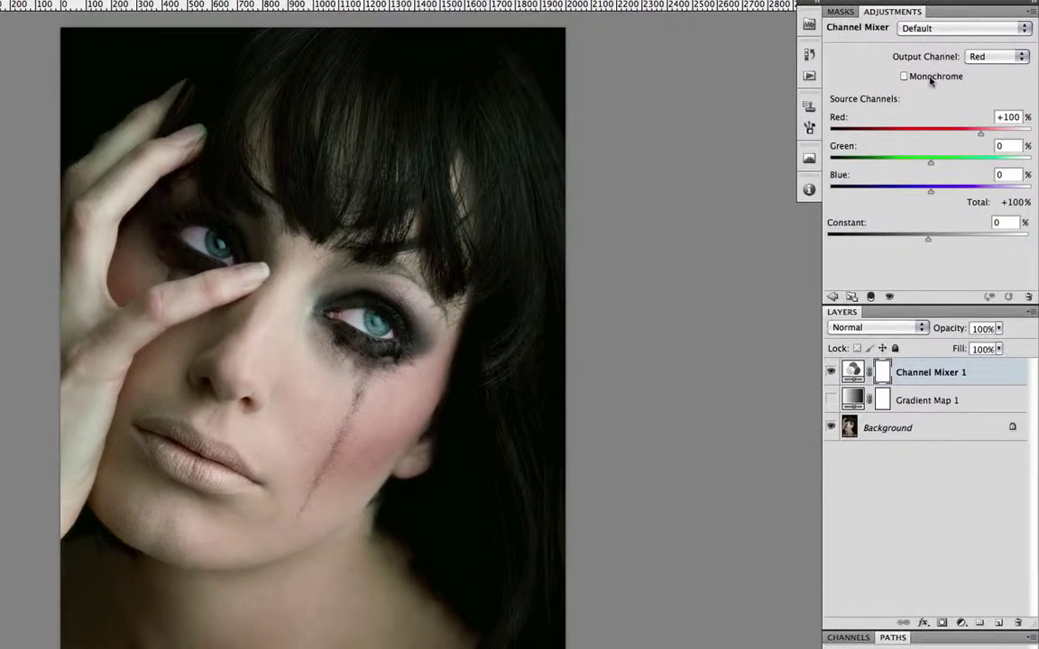
left_click(903, 77)
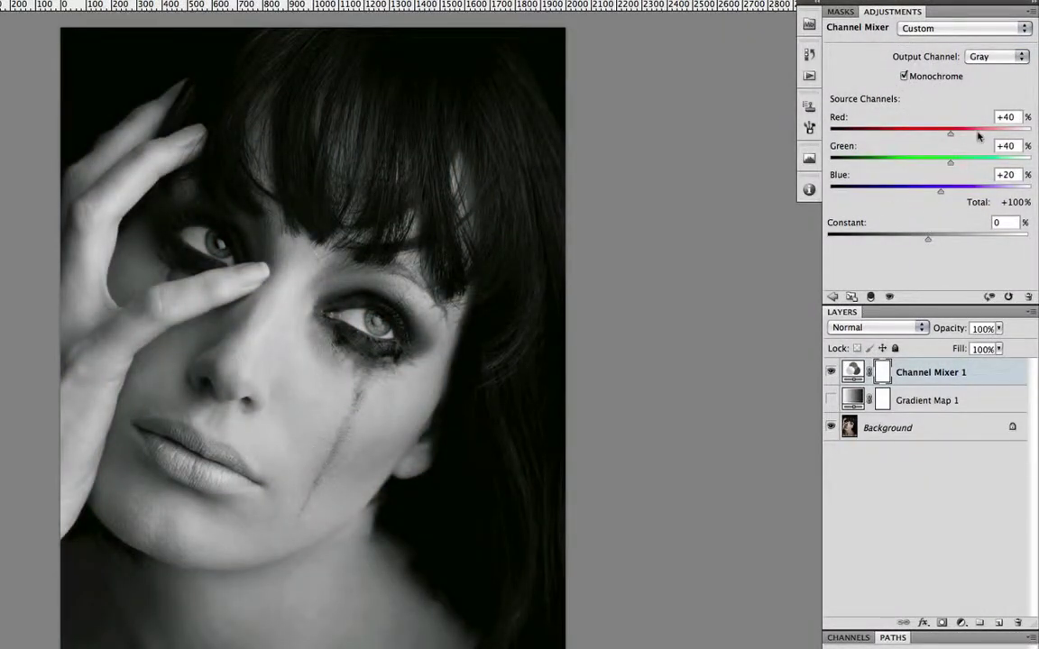
left_click(872, 330)
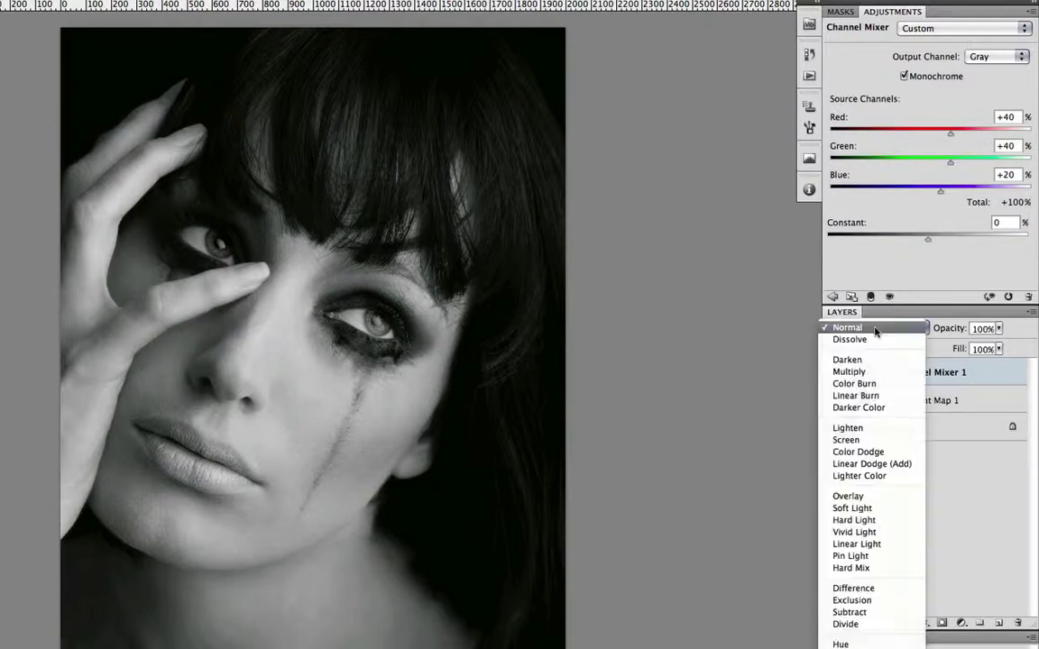
left_click(863, 511)
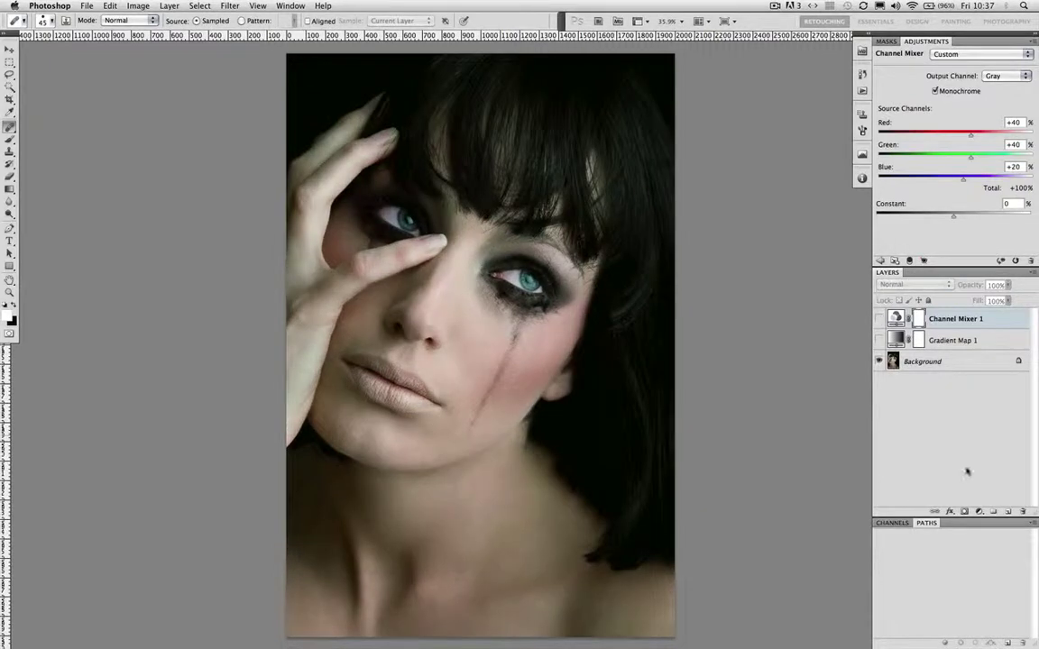
- Add a second Gradient Map adjustment layer on top without reversing it, and set its blend mode to Soft Light
left_click(980, 511)
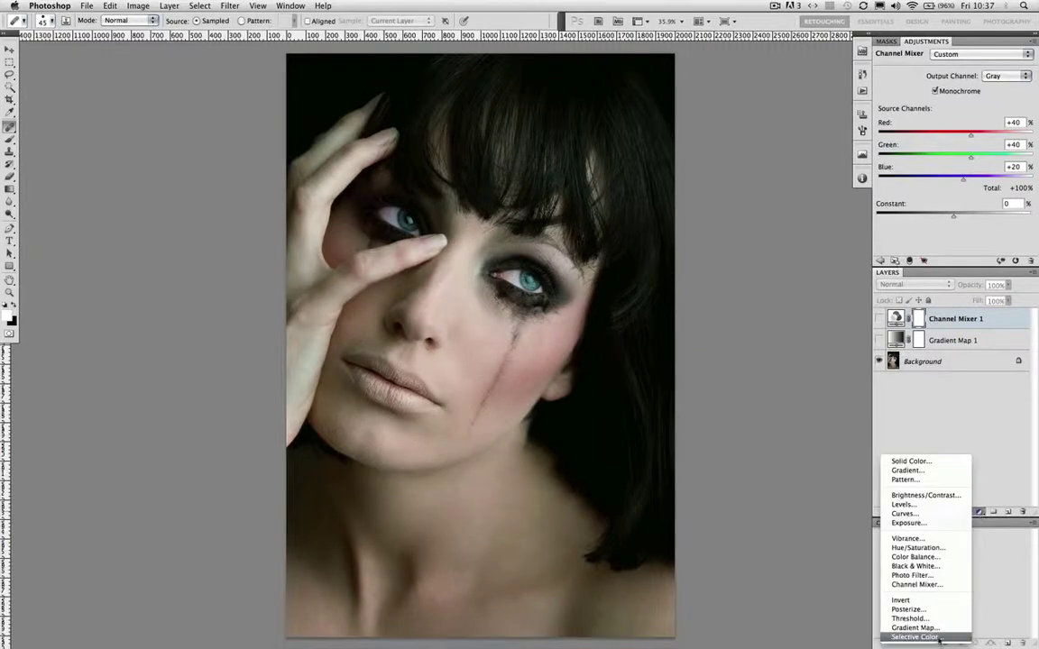
left_click(913, 627)
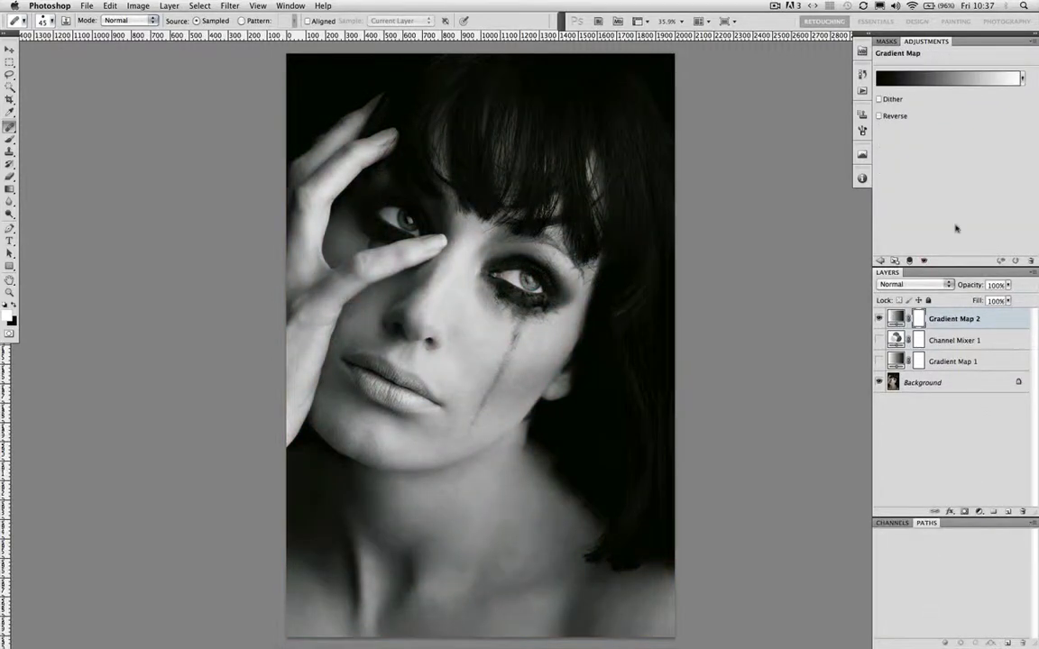
left_click(913, 284)
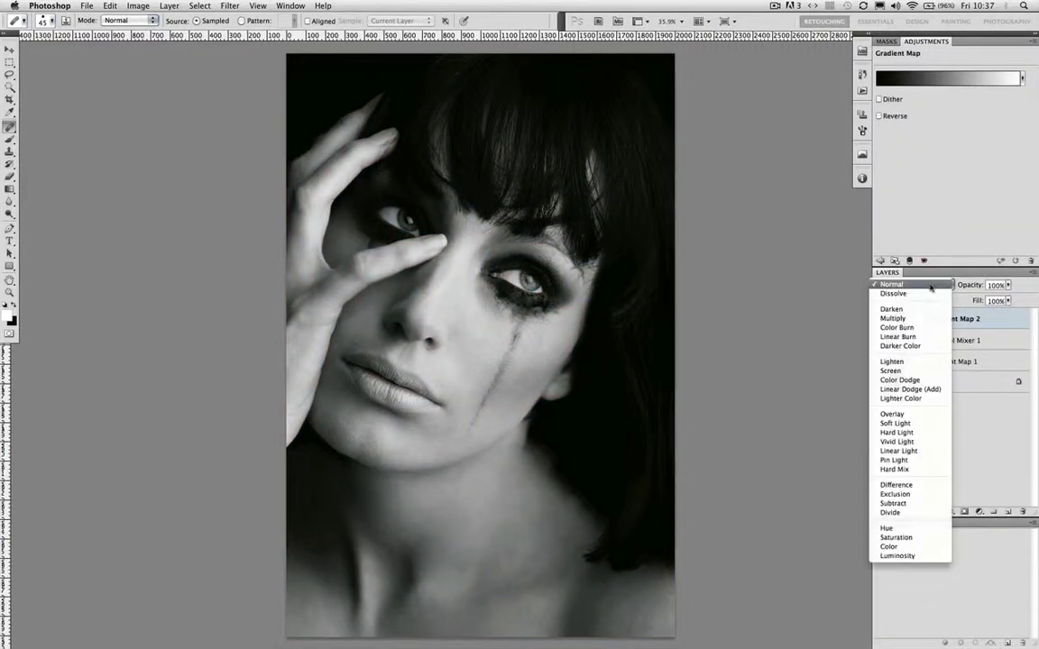
left_click(895, 423)
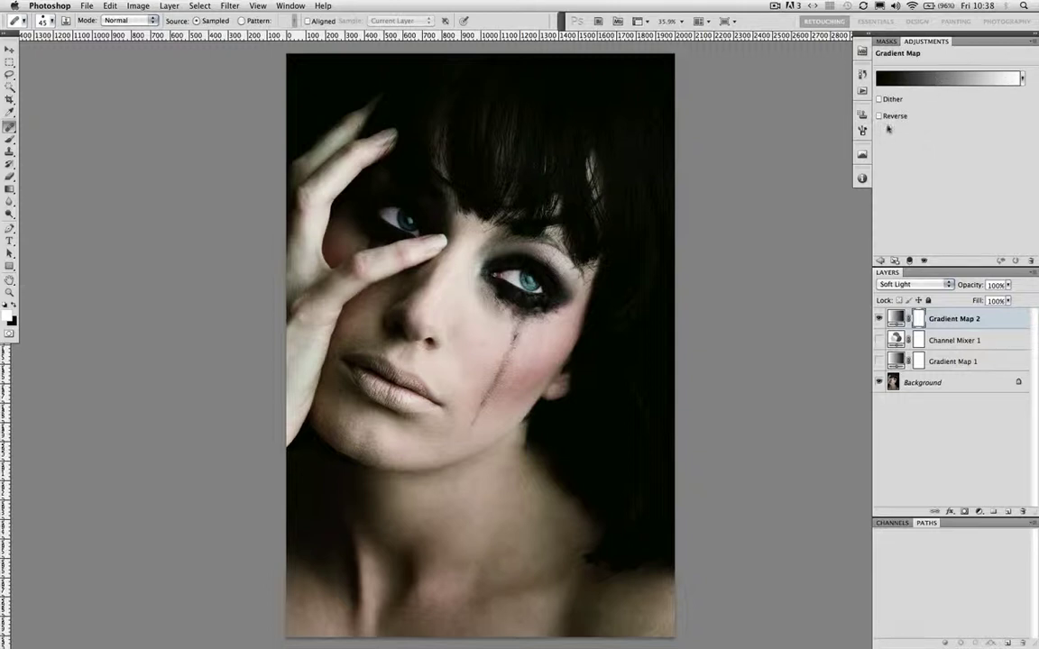
- Change the white end stop of the second gradient map to off-white f0efef
left_click(944, 81)
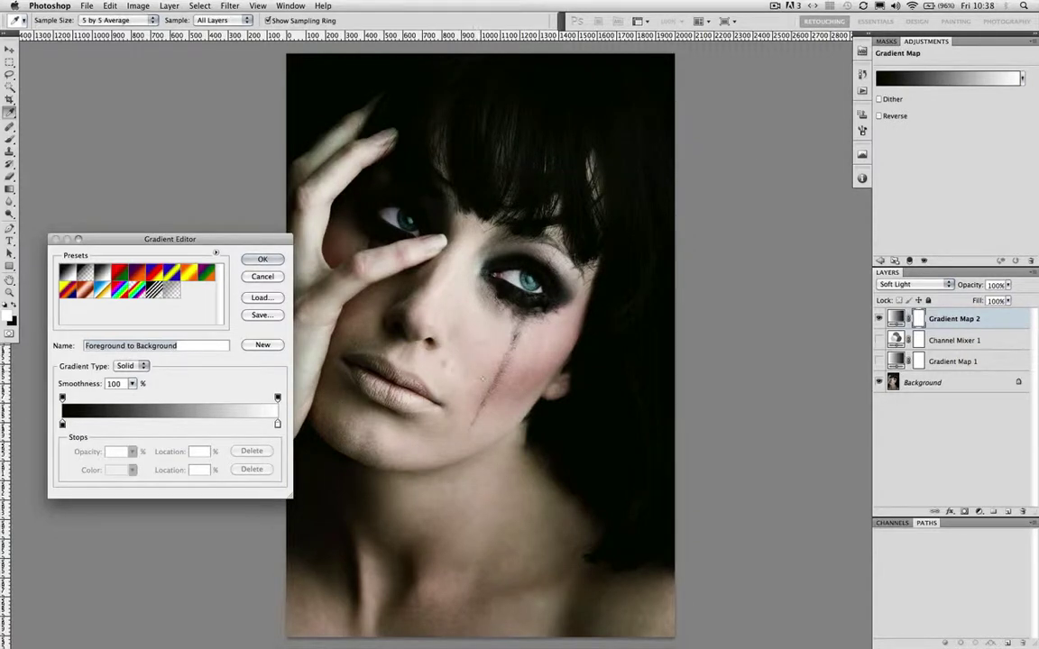
left_click(277, 424)
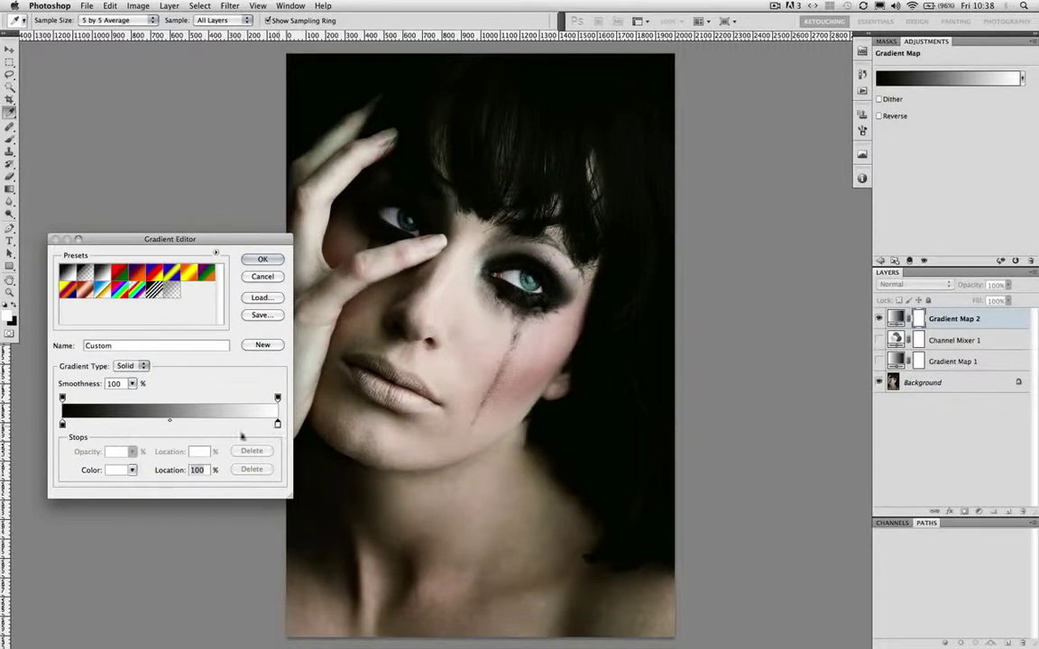
left_click(116, 470)
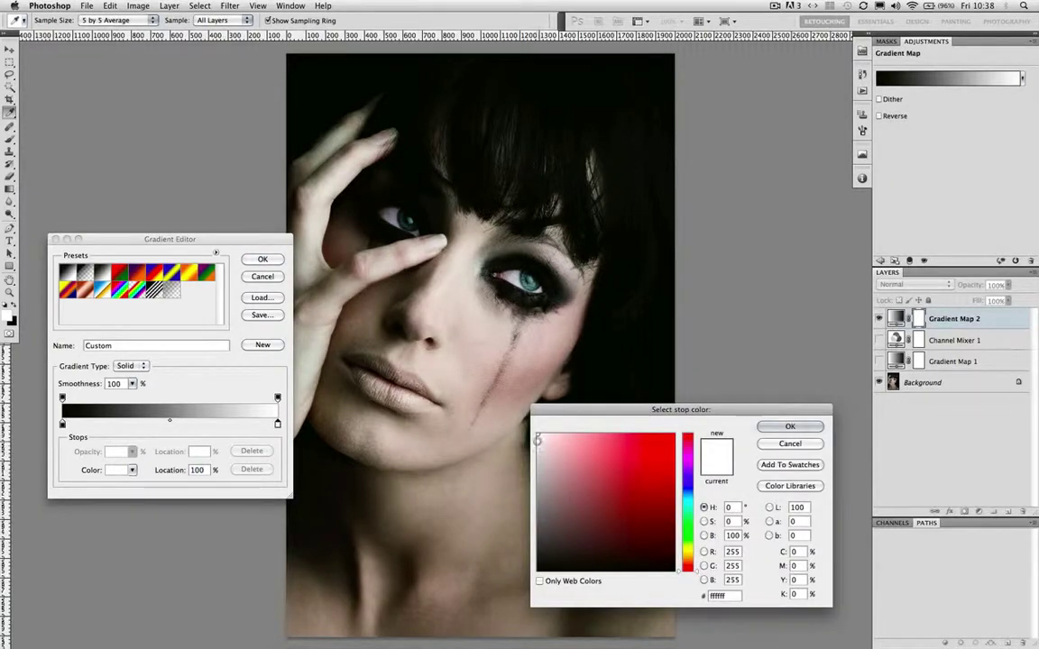
left_click(538, 442)
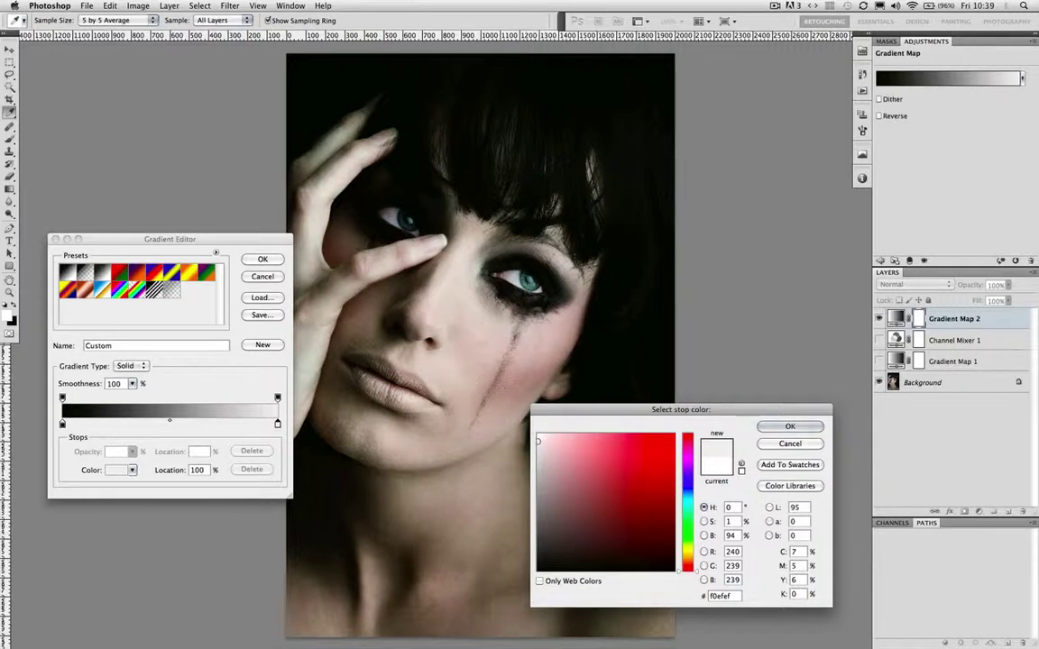
left_click(789, 426)
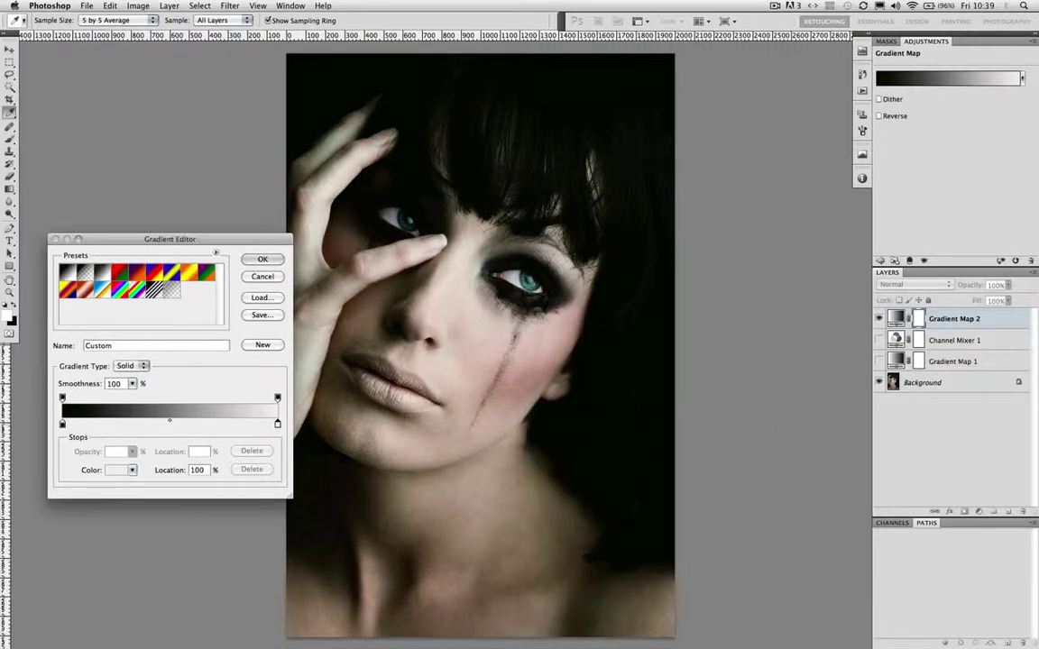
- Change the black end stop of the second gradient map to dark gray 535353
left_click(63, 424)
left_click(116, 470)
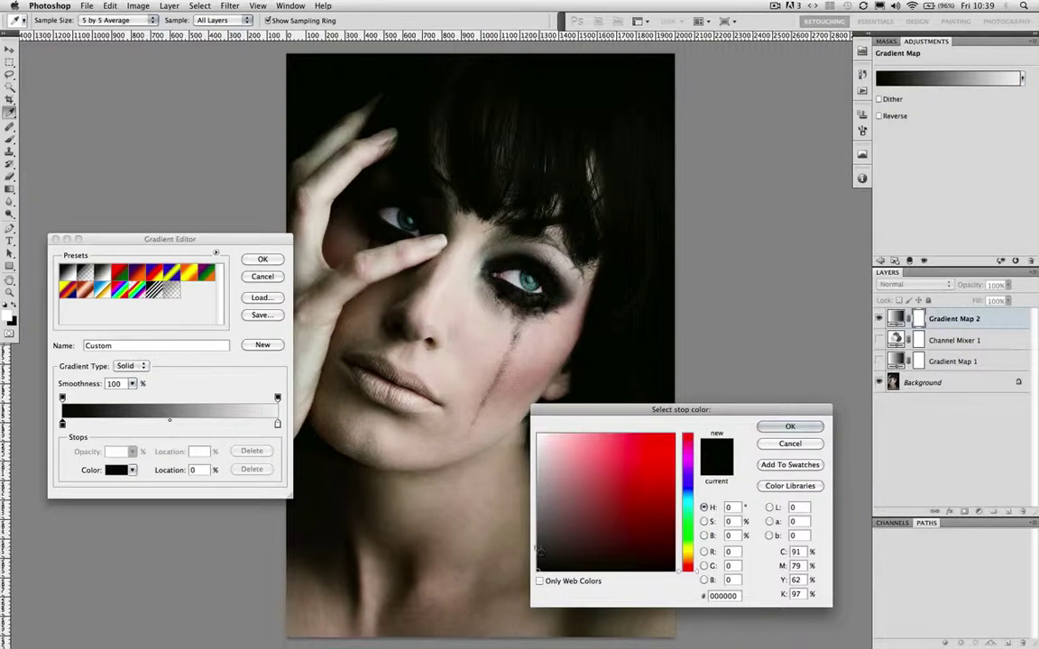
left_click(537, 546)
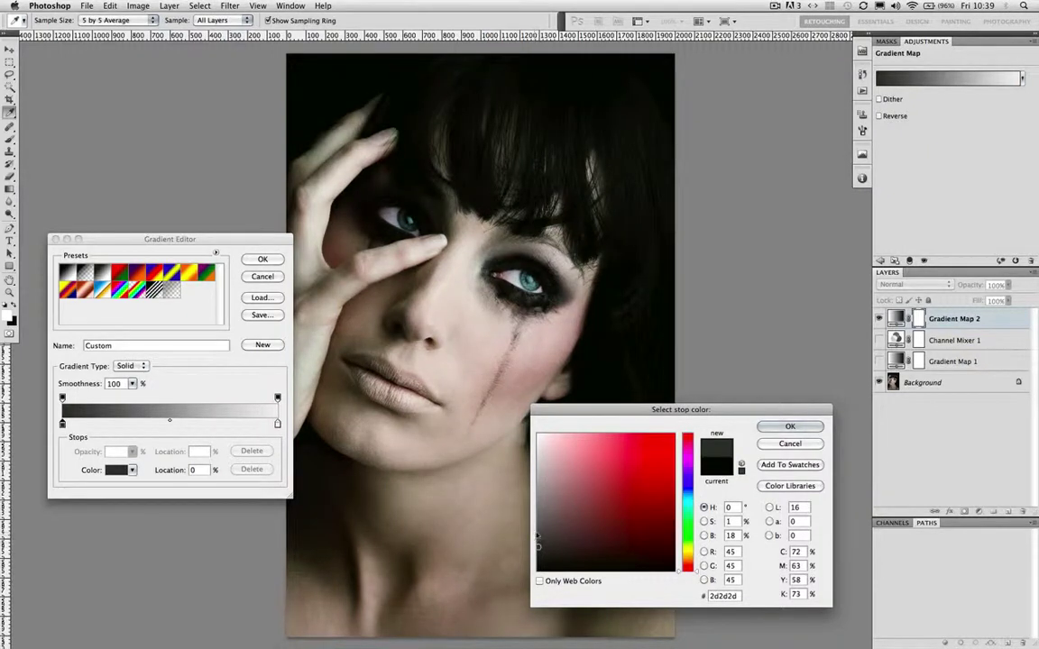
left_click_drag(537, 541, 538, 526)
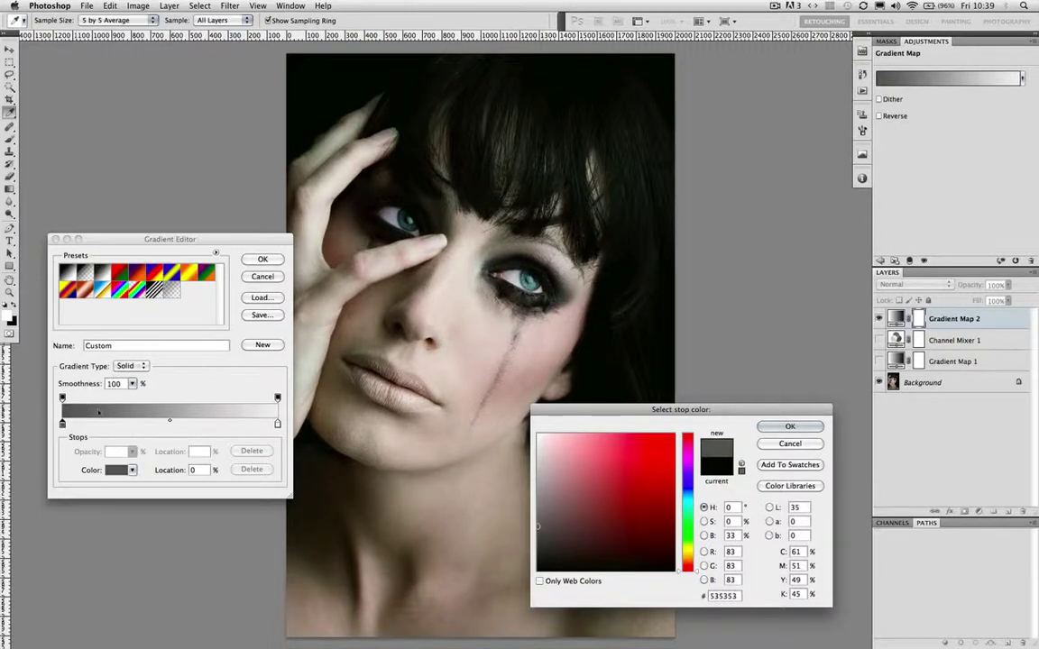
left_click(788, 425)
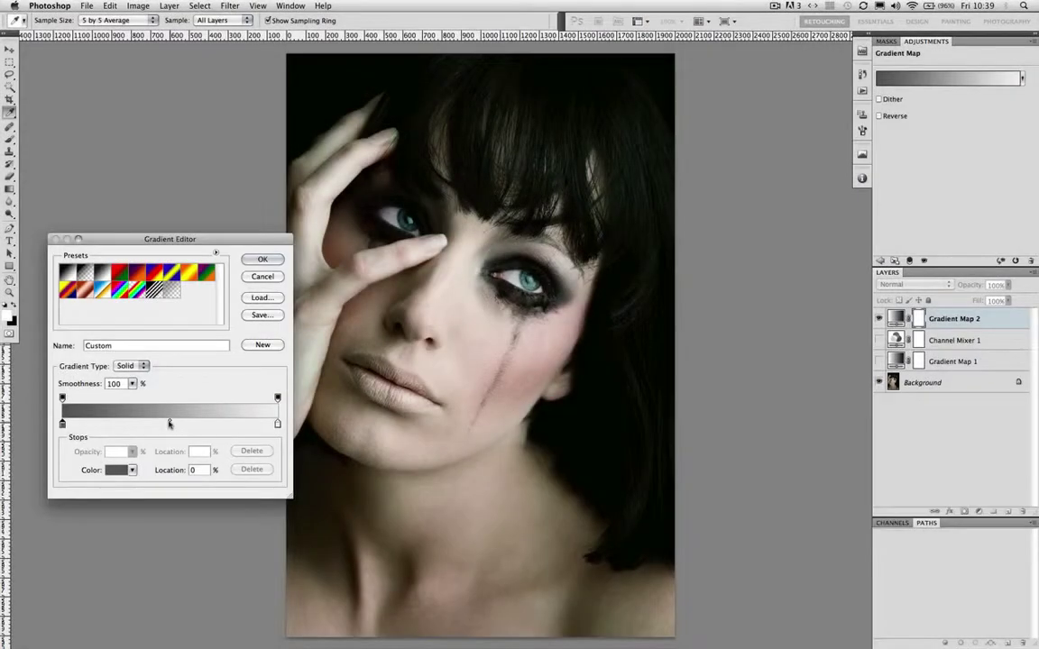
- Try the gradient's midpoint at 32% and then at 67%
left_click_drag(170, 423, 134, 425)
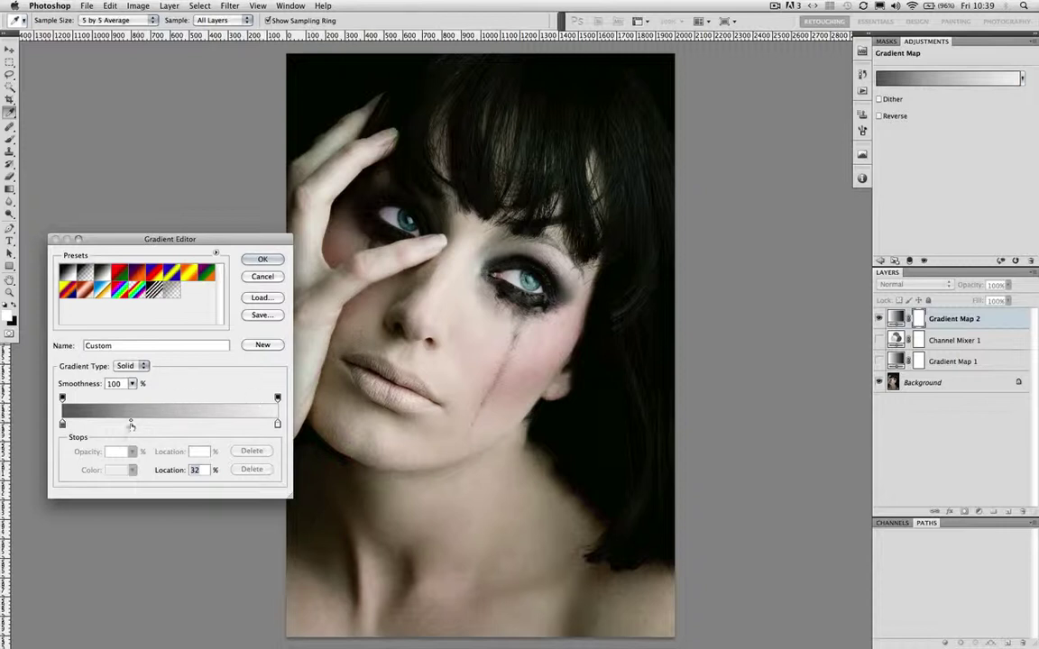
left_click_drag(129, 423, 219, 424)
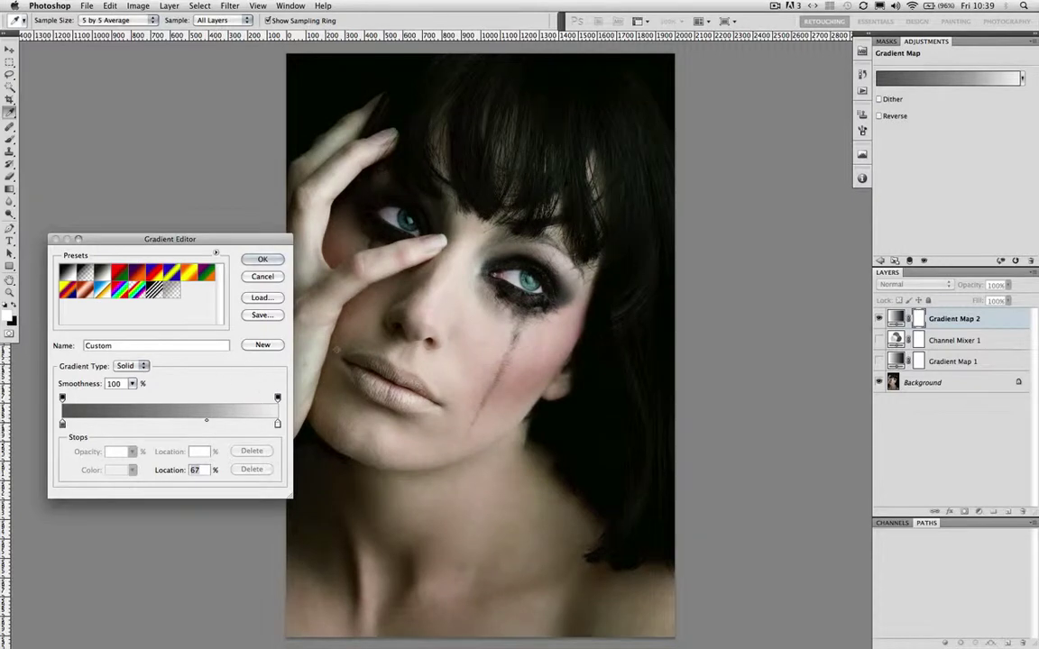
- Try an extra colour stop at 46% in light gray a8a7a7, and remove it from the gradient
left_click(146, 423)
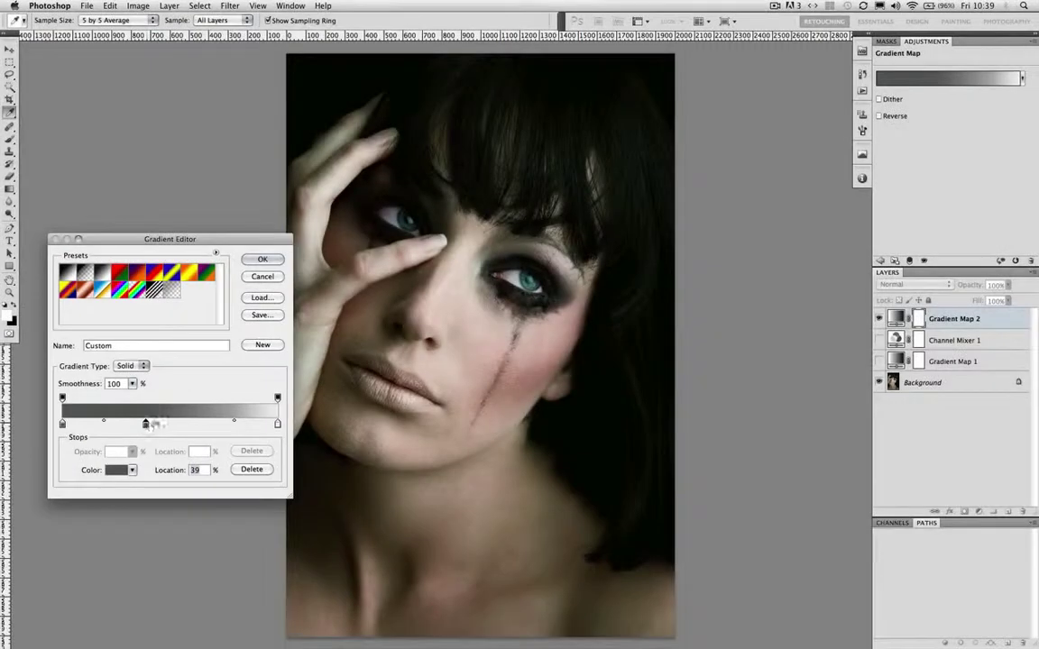
mouse_move(151, 423)
left_mouse_down()
mouse_move(137, 423)
mouse_move(173, 423)
mouse_move(161, 423)
left_mouse_up()
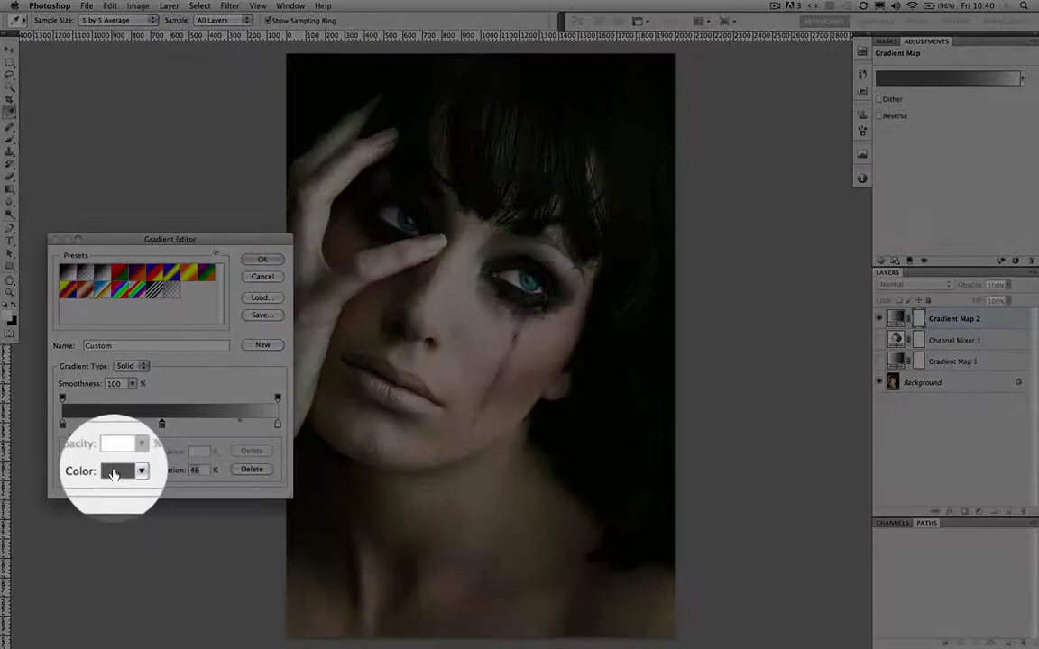
left_click(118, 470)
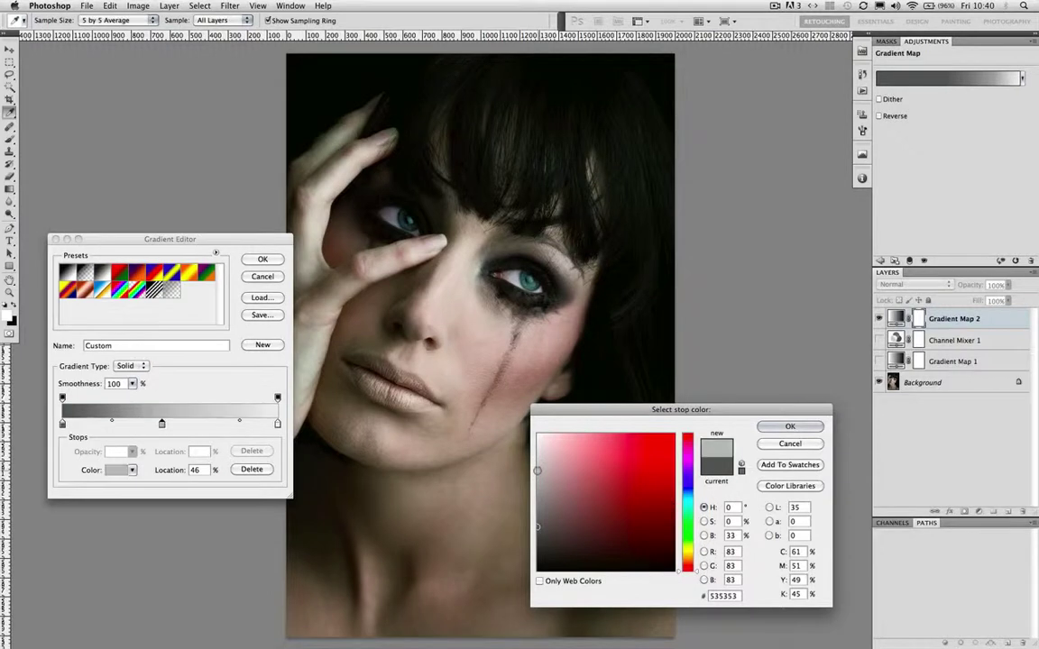
left_click(538, 470)
left_click(539, 480)
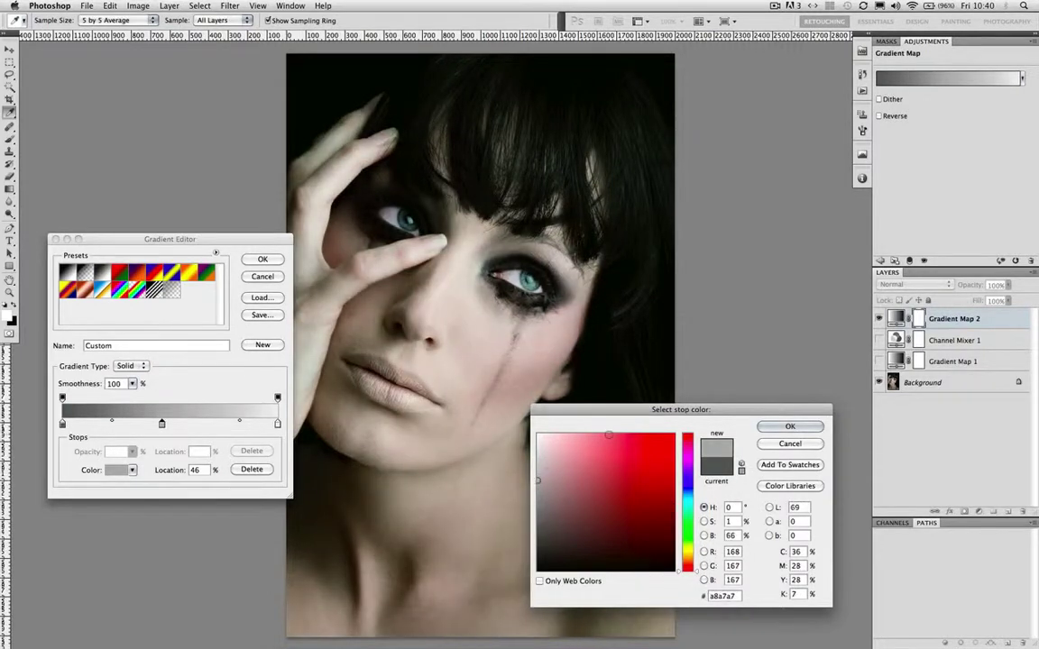
left_click(789, 425)
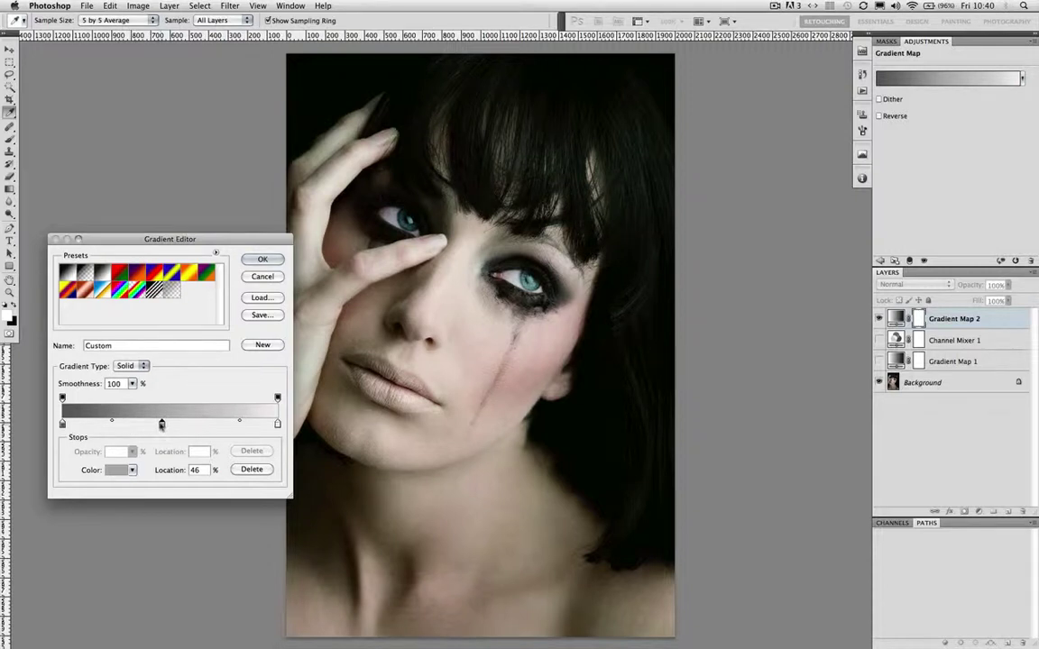
left_click_drag(160, 424, 5, 395)
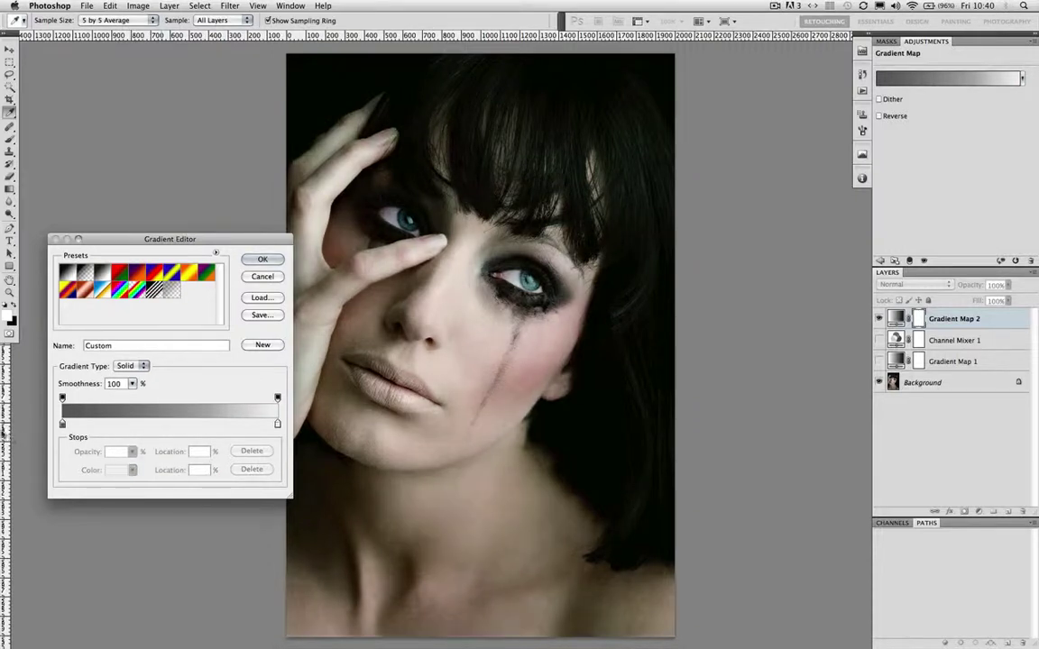
- Set the gradient's midpoint to 82% and compare the image with Gradient Map 2 hidden and shown
left_click(278, 424)
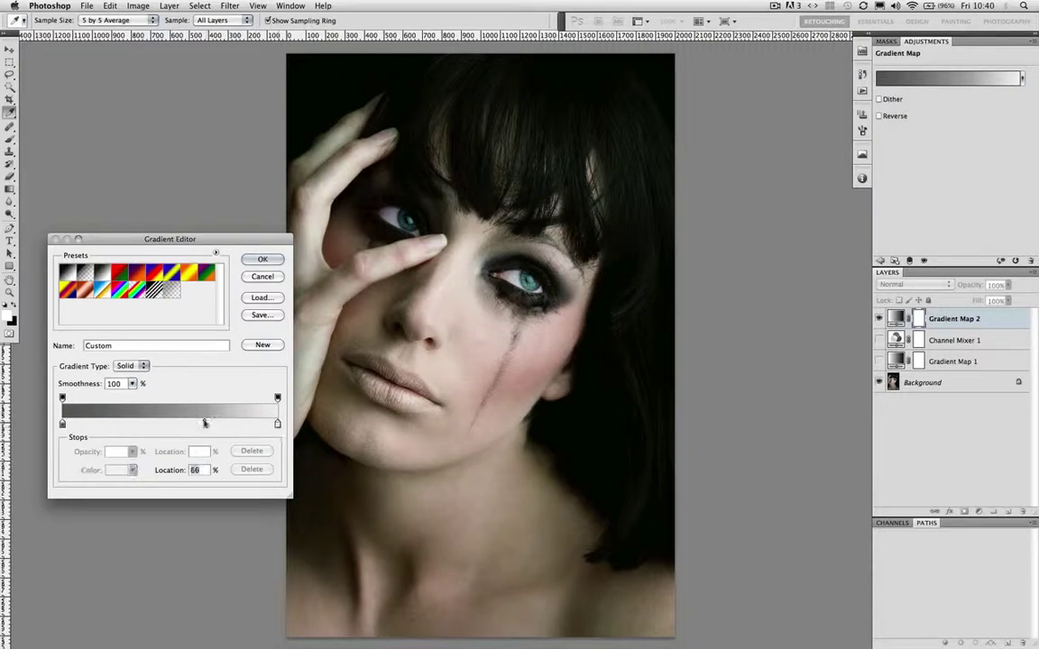
left_click_drag(207, 421, 193, 420)
left_click_drag(193, 423, 239, 422)
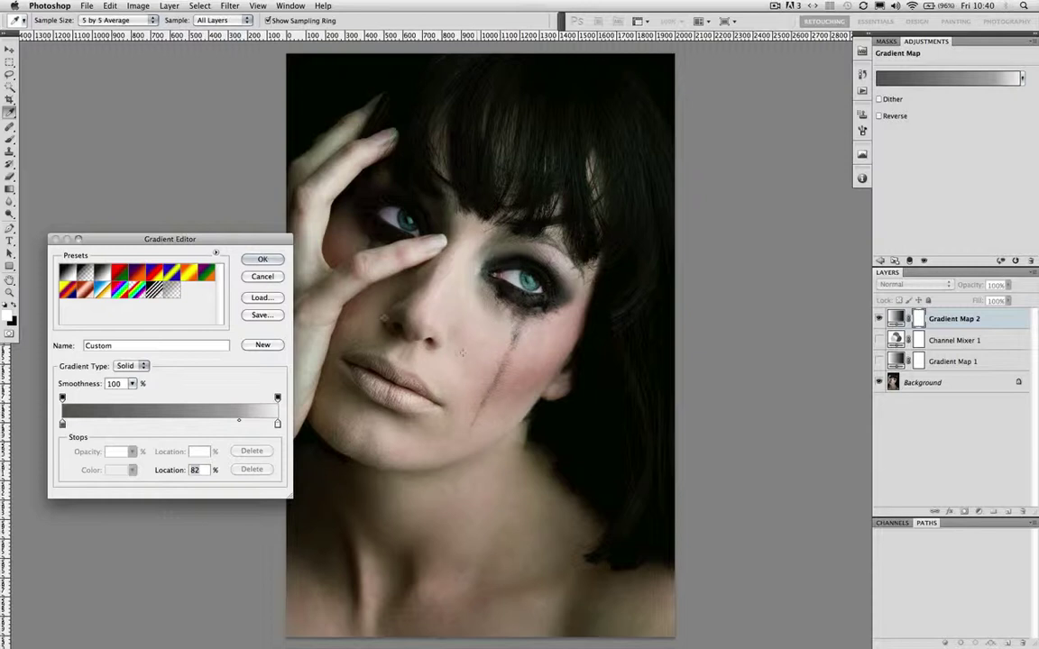
left_click(263, 259)
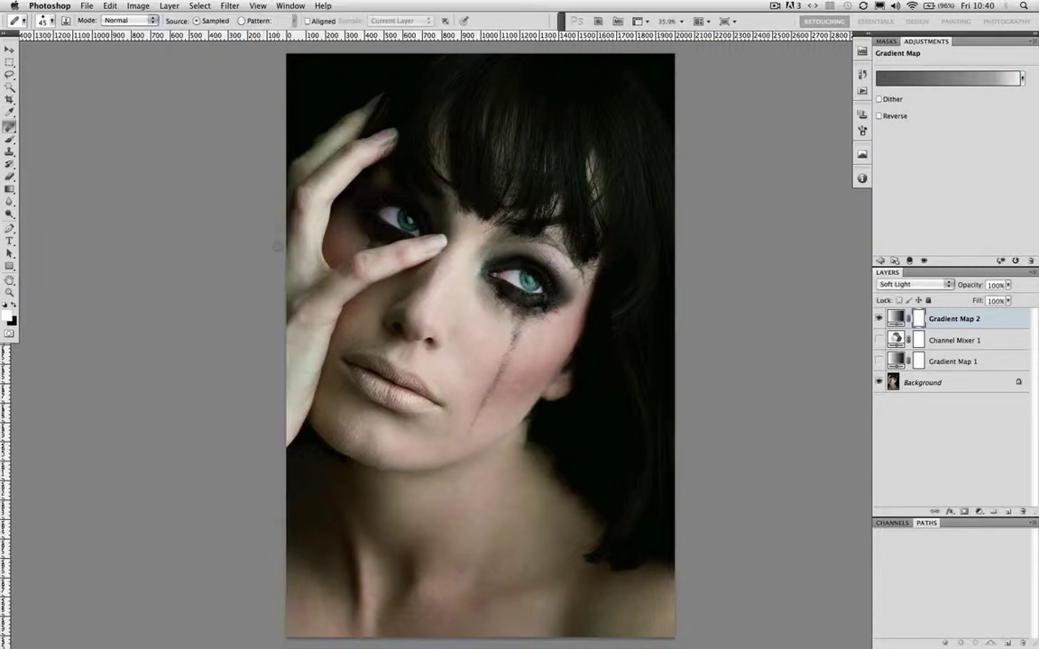
left_click(878, 319)
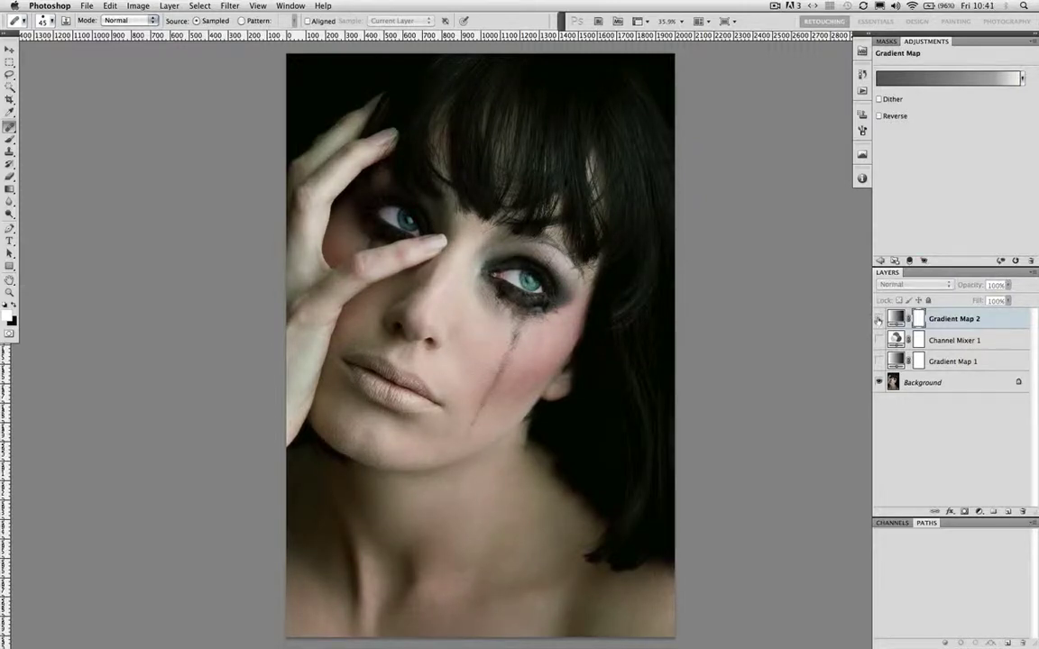
left_click(879, 320)
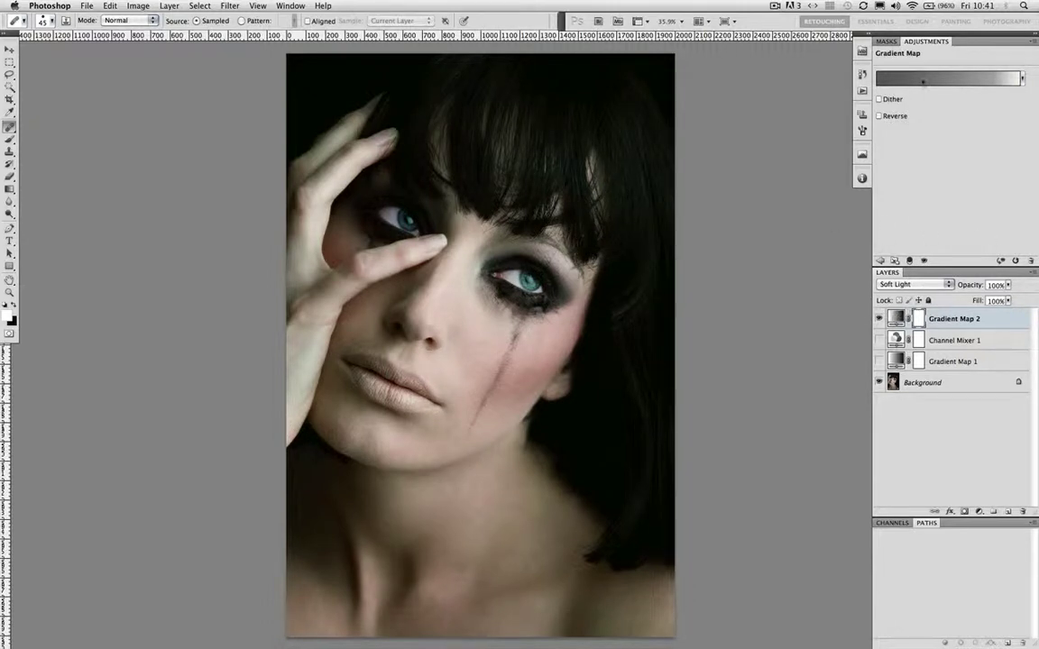
- Reopen the gradient of Gradient Map 2 and lighten its dark end stop to gray 616161
left_click(940, 77)
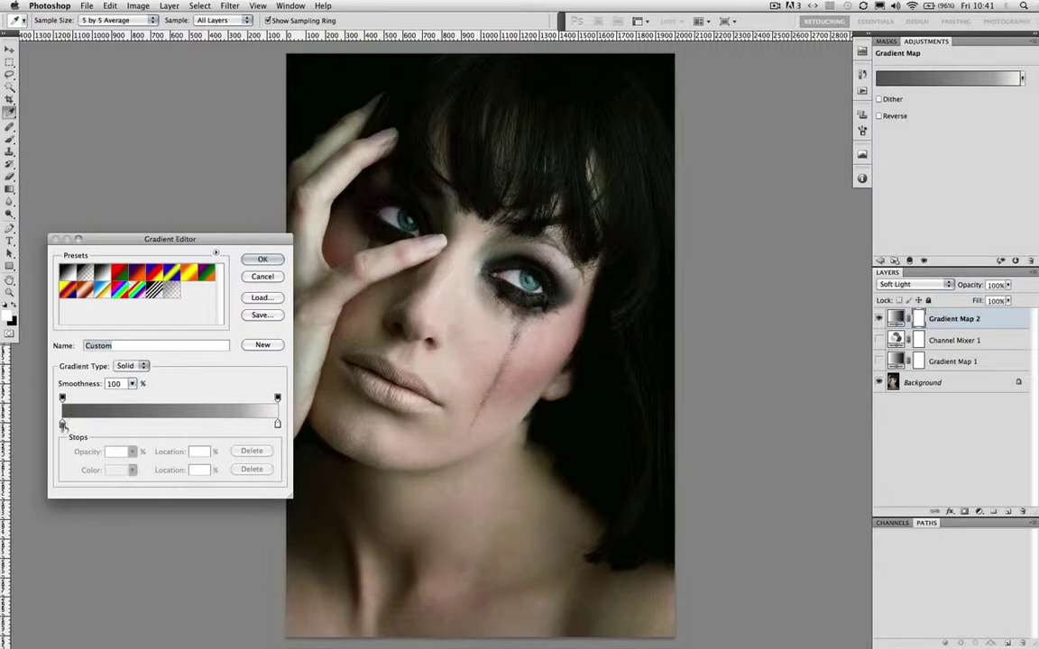
left_click(62, 425)
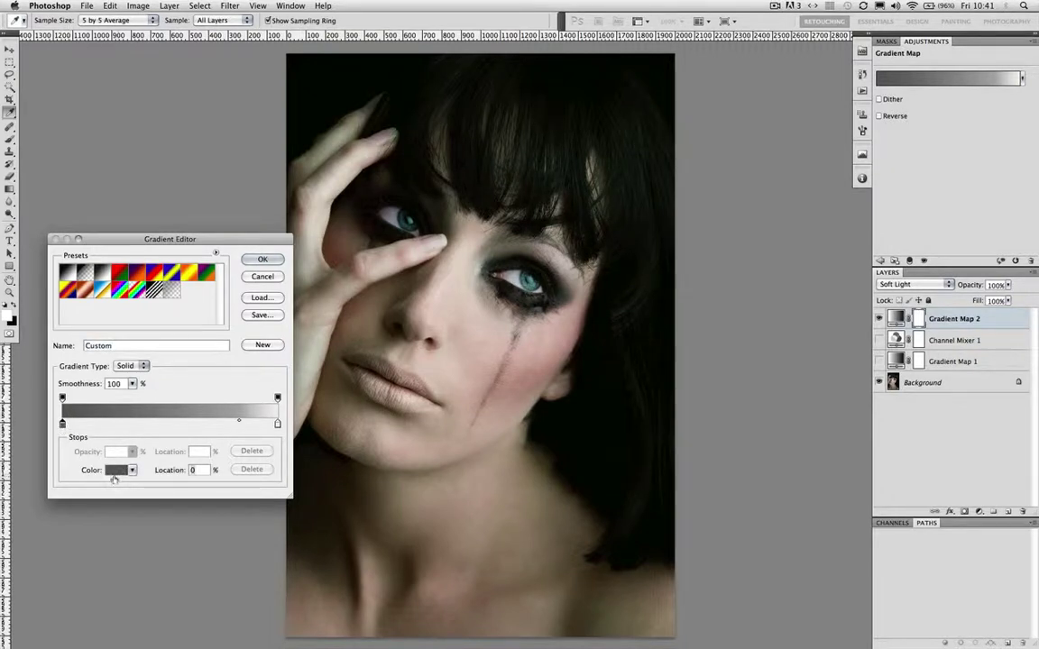
left_click(116, 470)
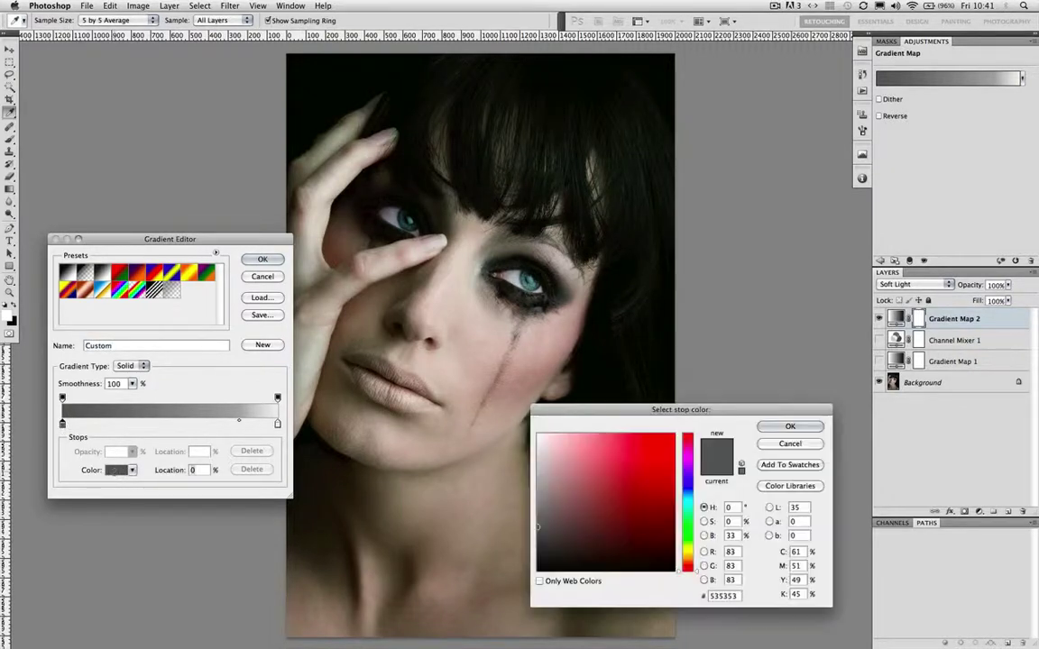
left_click_drag(539, 523, 537, 517)
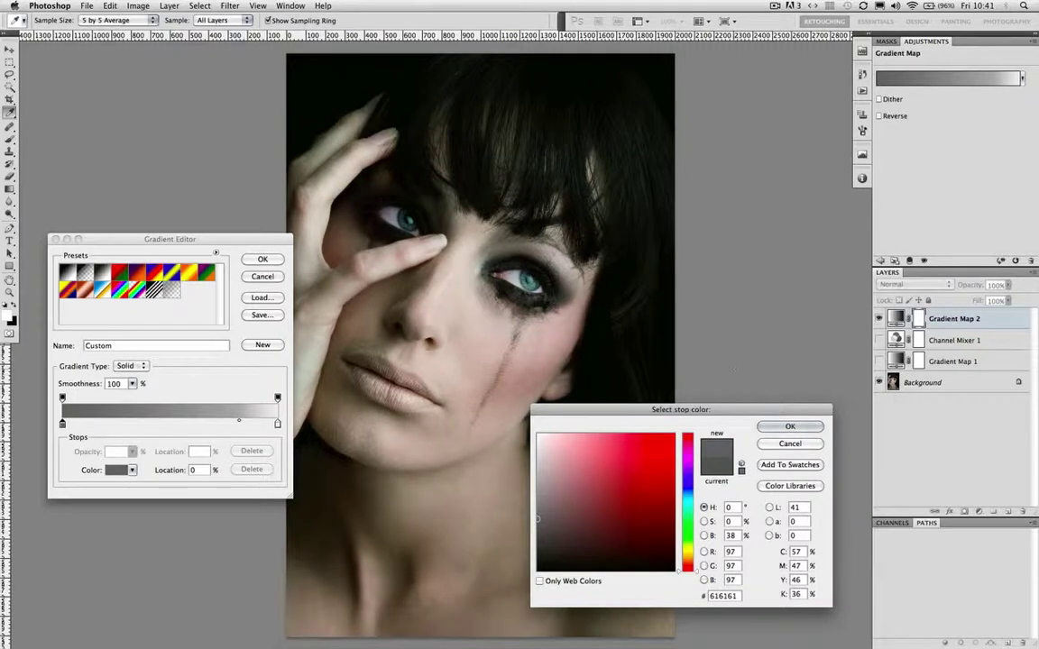
left_click(773, 422)
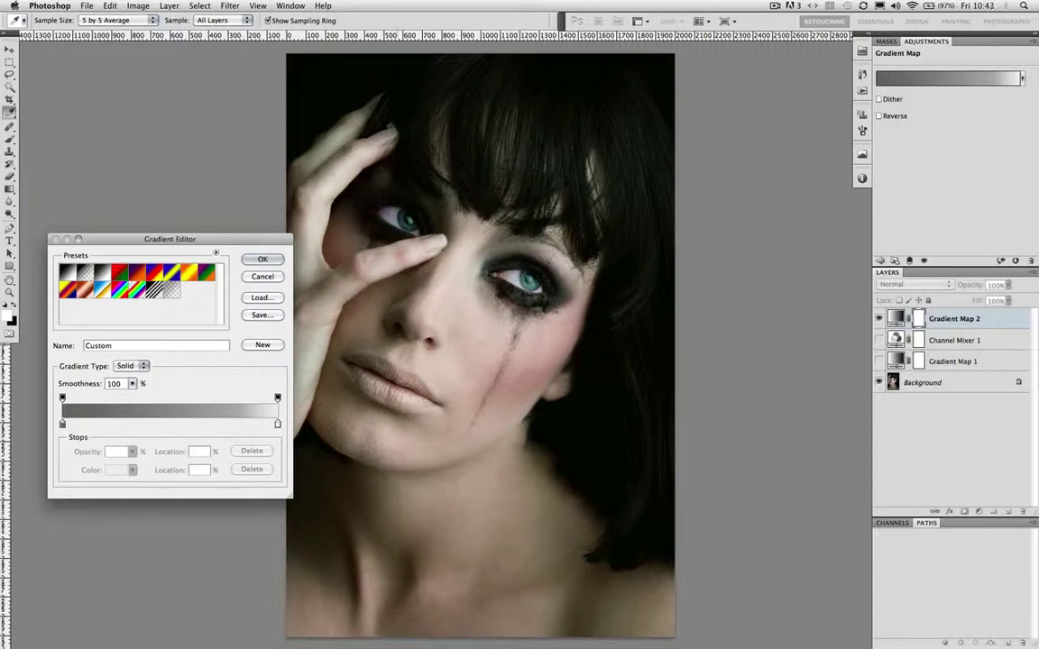
- Reselect a near-white colour for the gradient's light end stop, and compare the image with and without Gradient Map 2
left_click(277, 425)
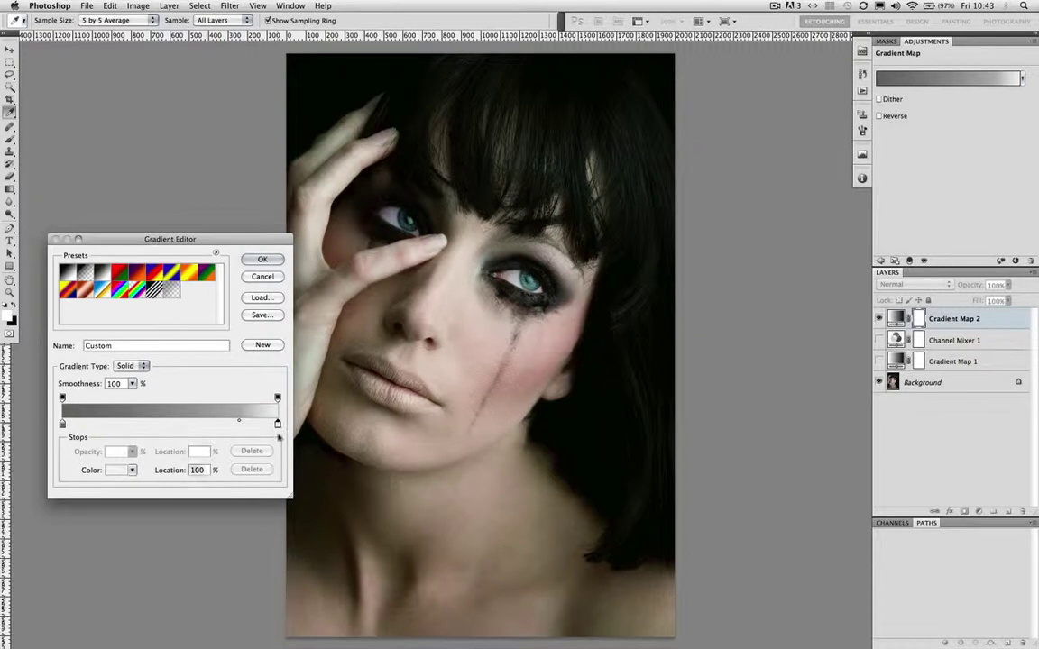
left_click(117, 469)
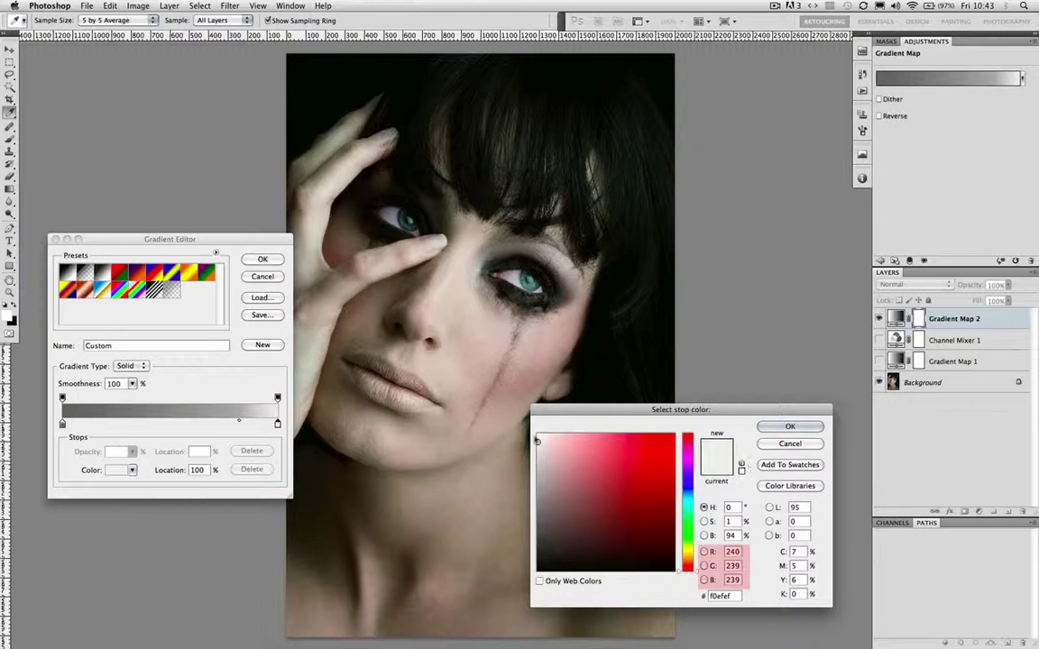
left_click(535, 439)
left_click(790, 426)
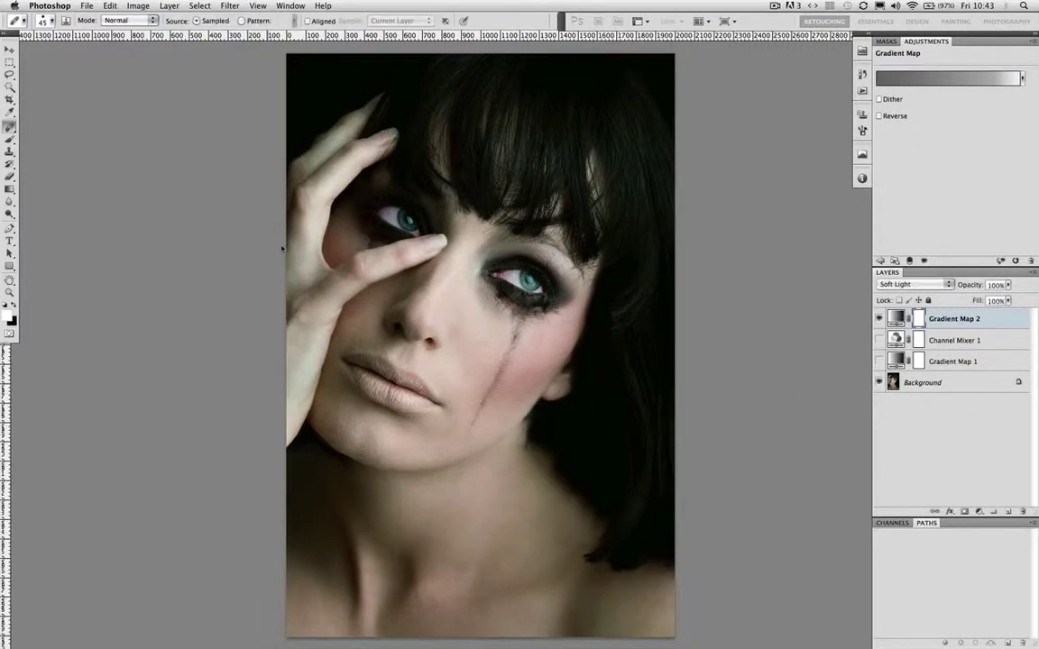
left_click(263, 260)
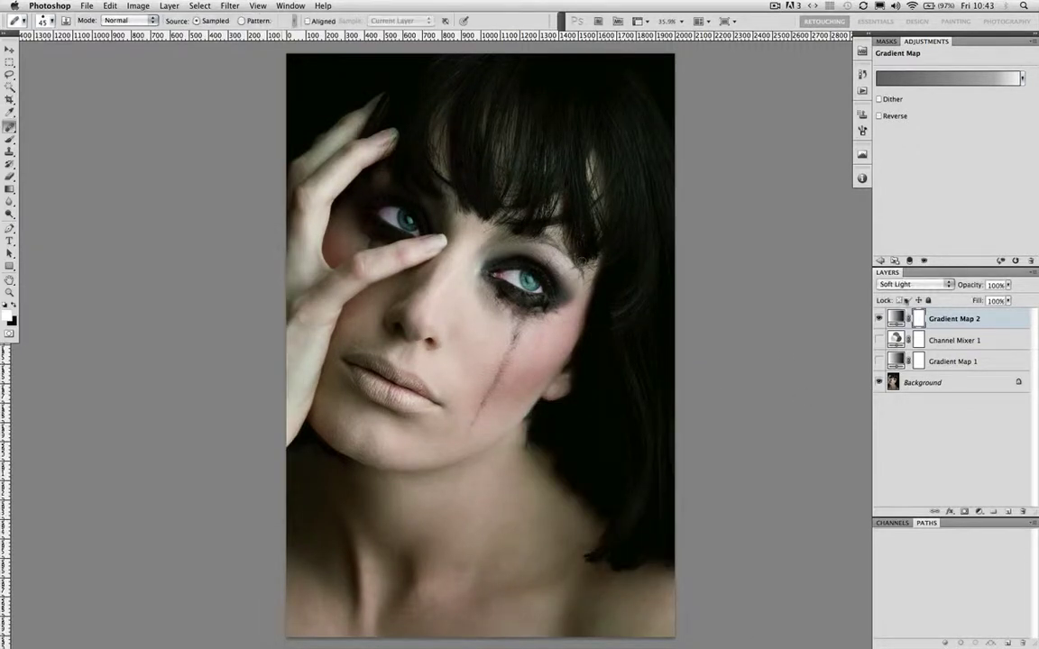
left_click(879, 320)
left_click(879, 319)
- Set the foreground colour to blue 3946c4
key("x")
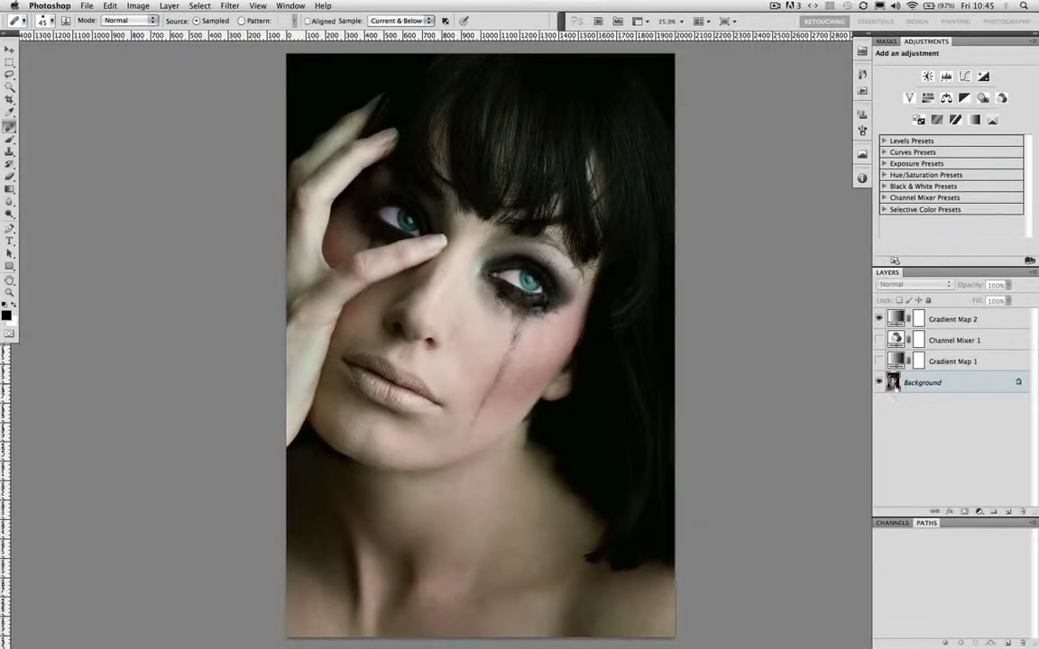
left_click(8, 314)
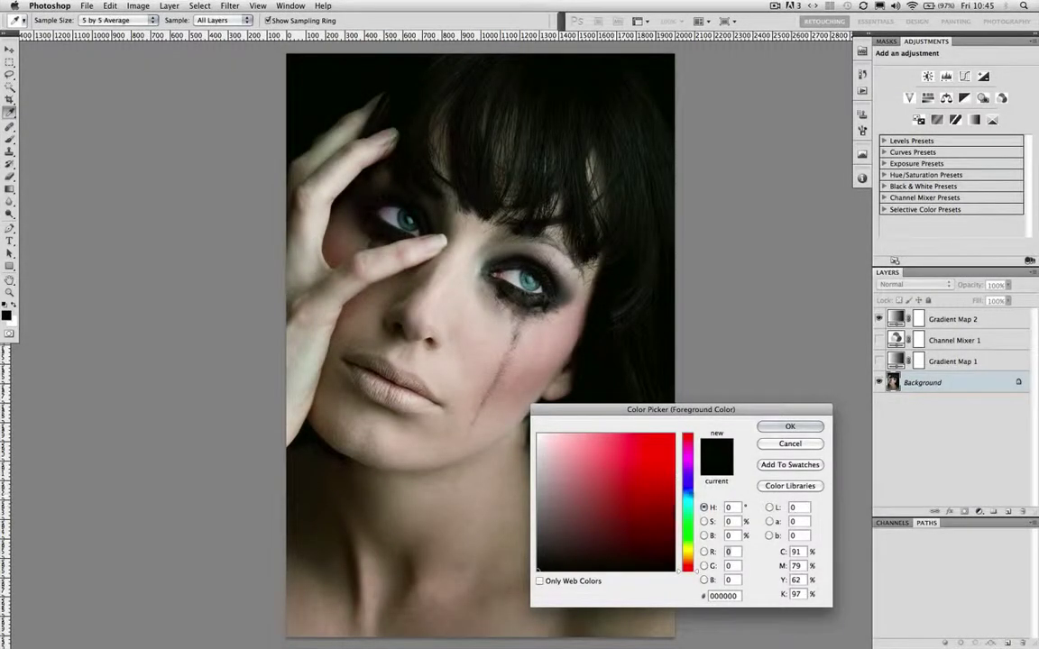
mouse_move(689, 487)
left_mouse_down()
mouse_move(691, 467)
mouse_move(695, 526)
mouse_move(691, 456)
mouse_move(695, 501)
left_mouse_up()
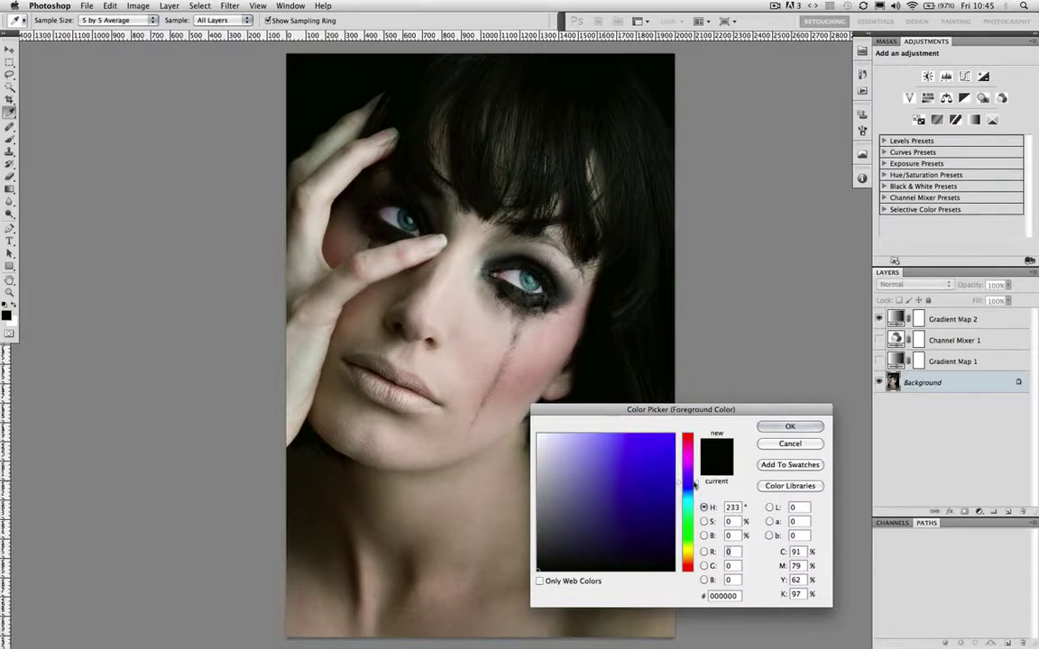
left_click(634, 465)
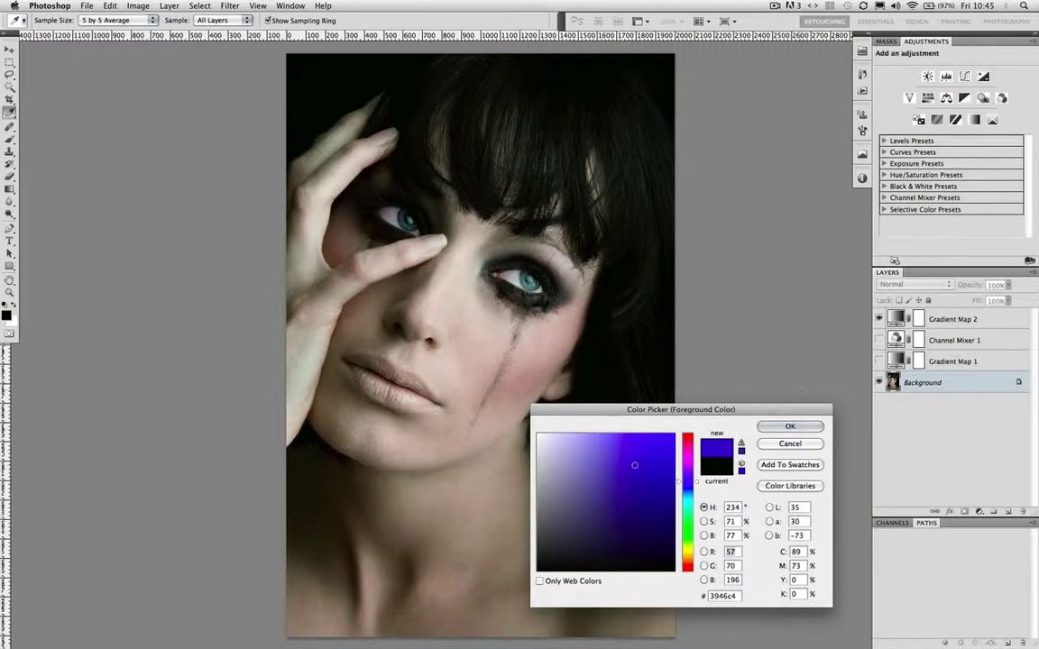
left_click(789, 427)
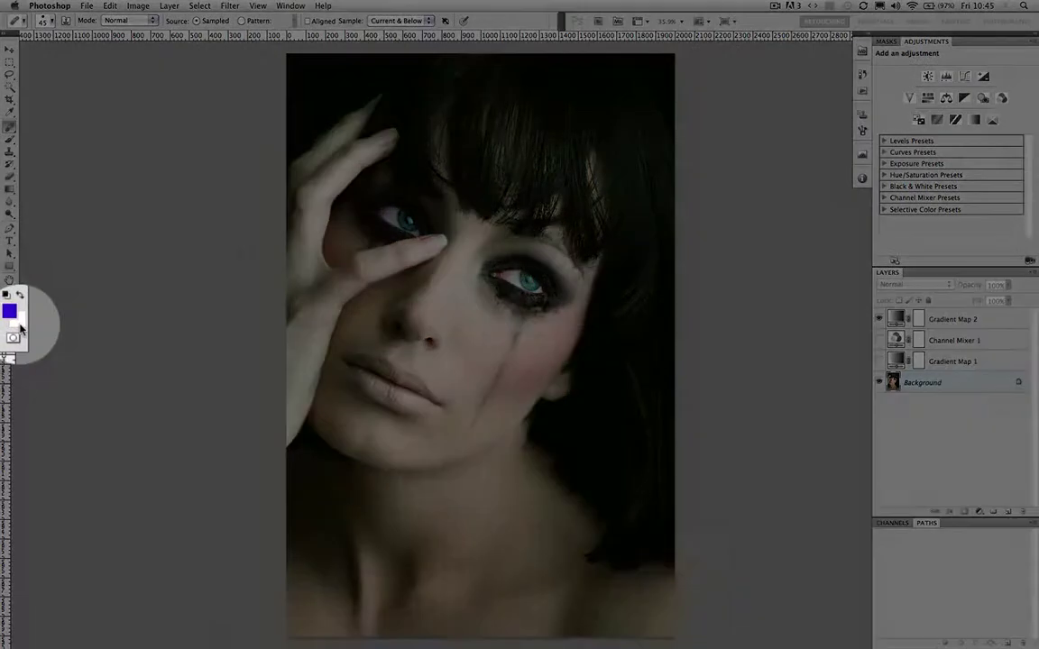
- Set the background colour to yellow-green c1b95c
left_click(19, 323)
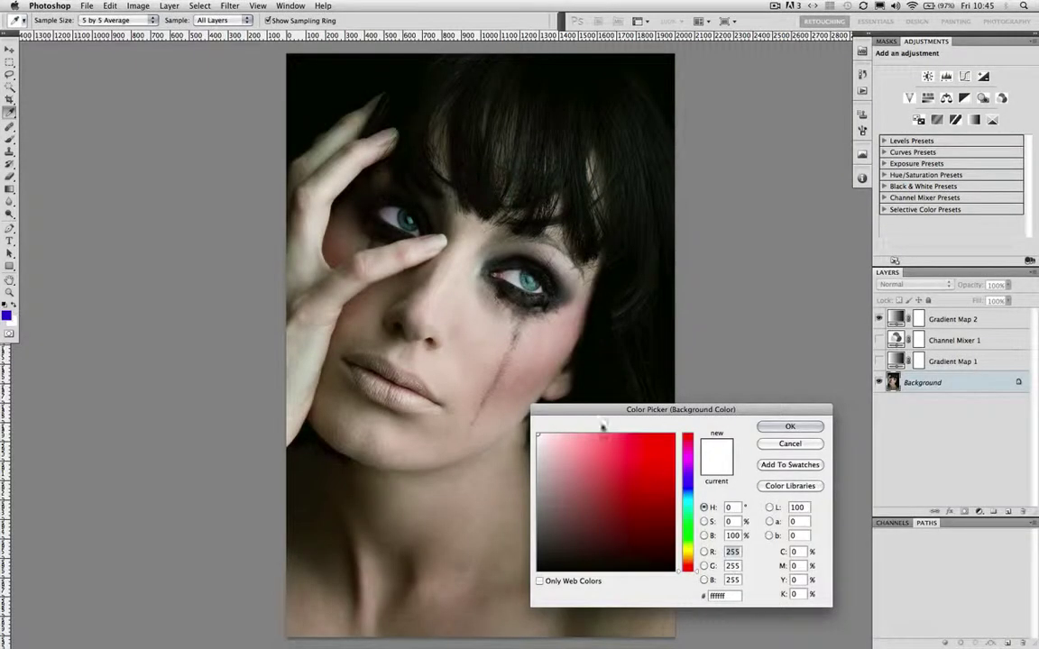
left_click(687, 550)
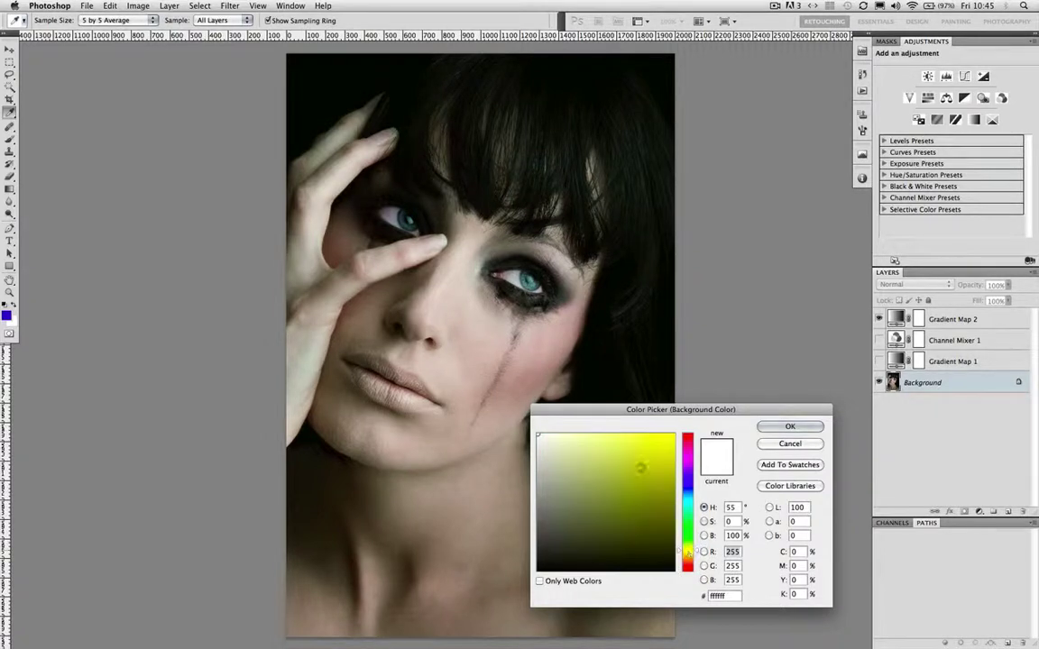
left_click(609, 467)
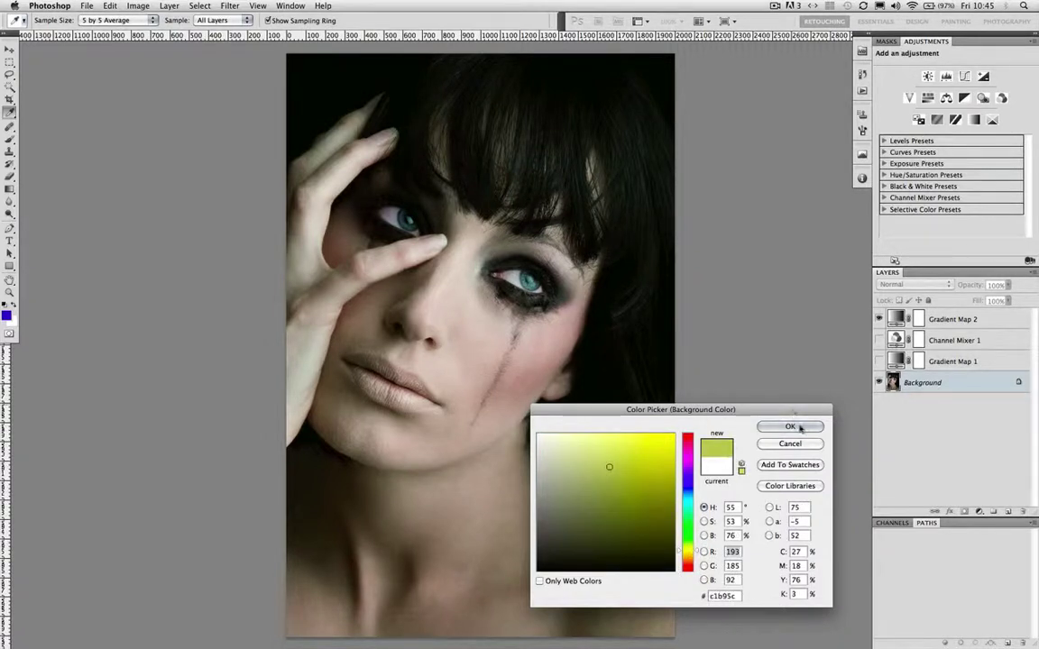
key("Return")
key("s")
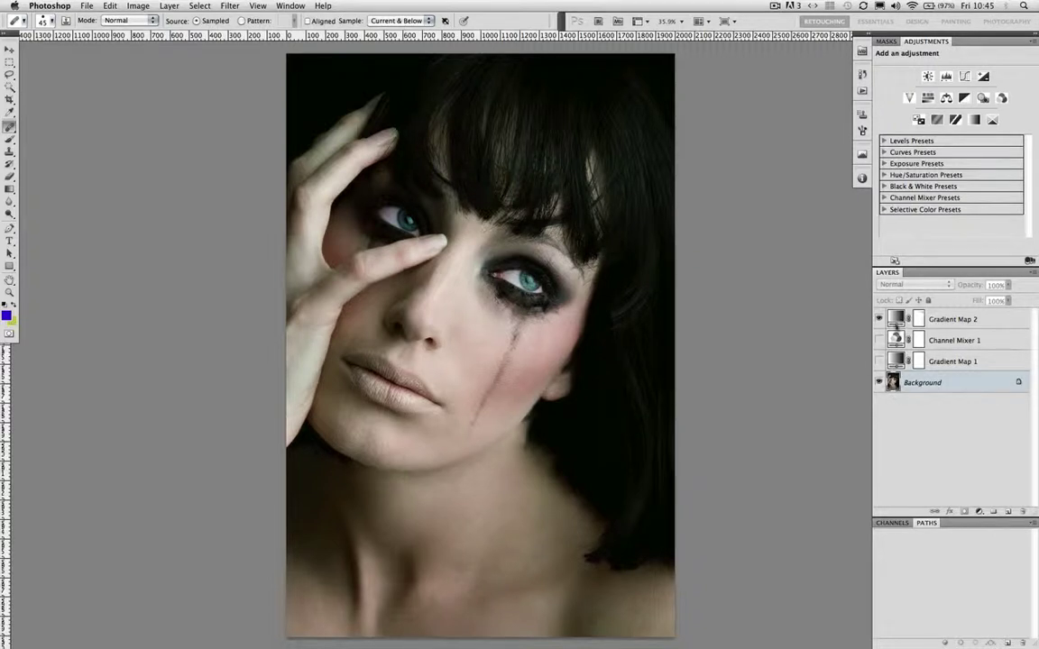
- Add a Gradient Map adjustment layer above Gradient Map 2 and set its blend mode to Soft Light
left_click(918, 318)
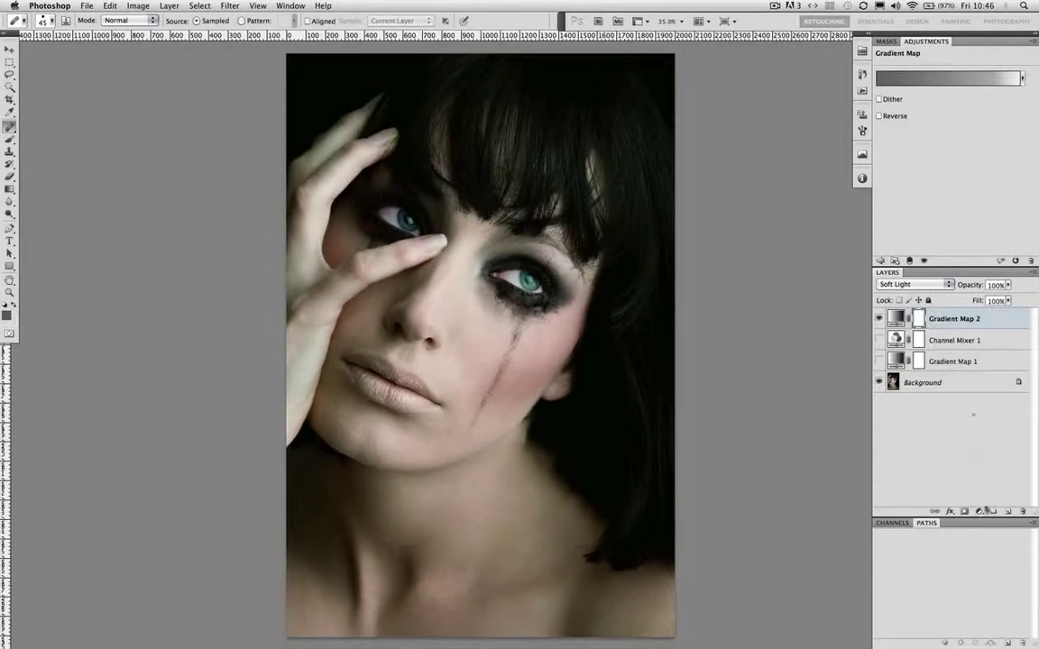
left_click(979, 512)
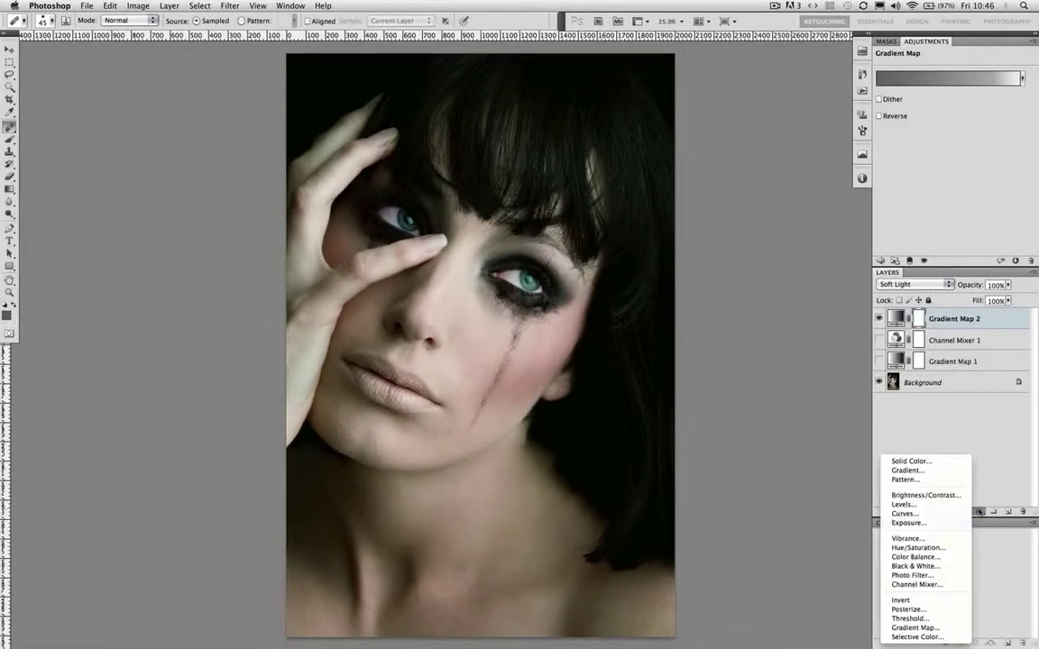
left_click(913, 628)
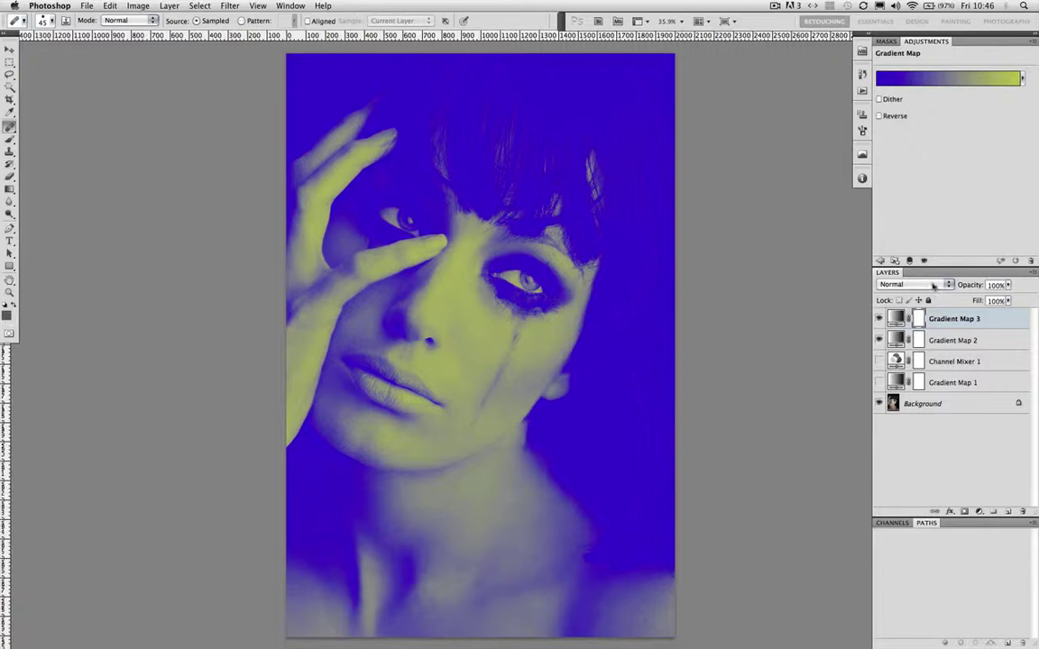
left_click(902, 284)
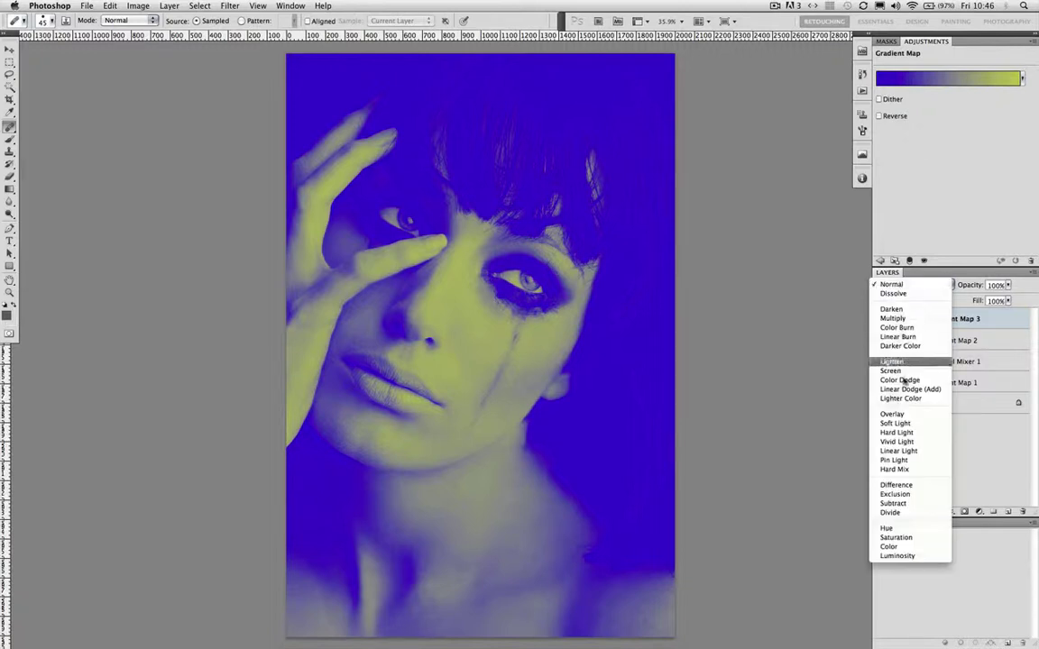
left_click(907, 423)
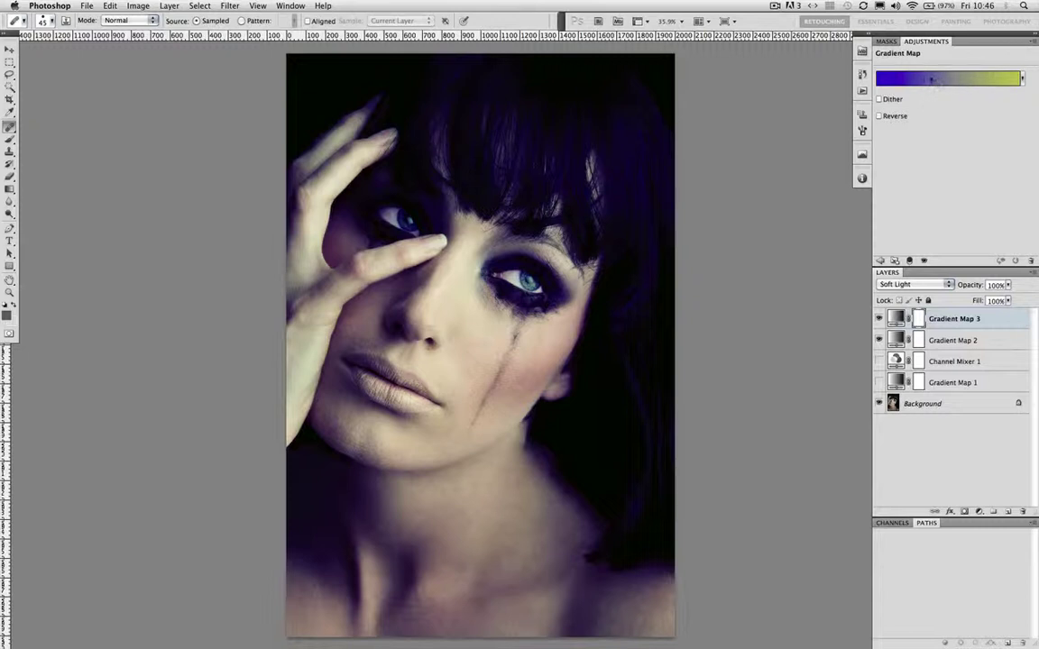
- Open the gradient of Gradient Map 3 for editing and select its yellow-green end stop
left_click(932, 80)
mouse_move(181, 219)
left_mouse_down()
mouse_move(193, 239)
mouse_move(181, 236)
left_mouse_up()
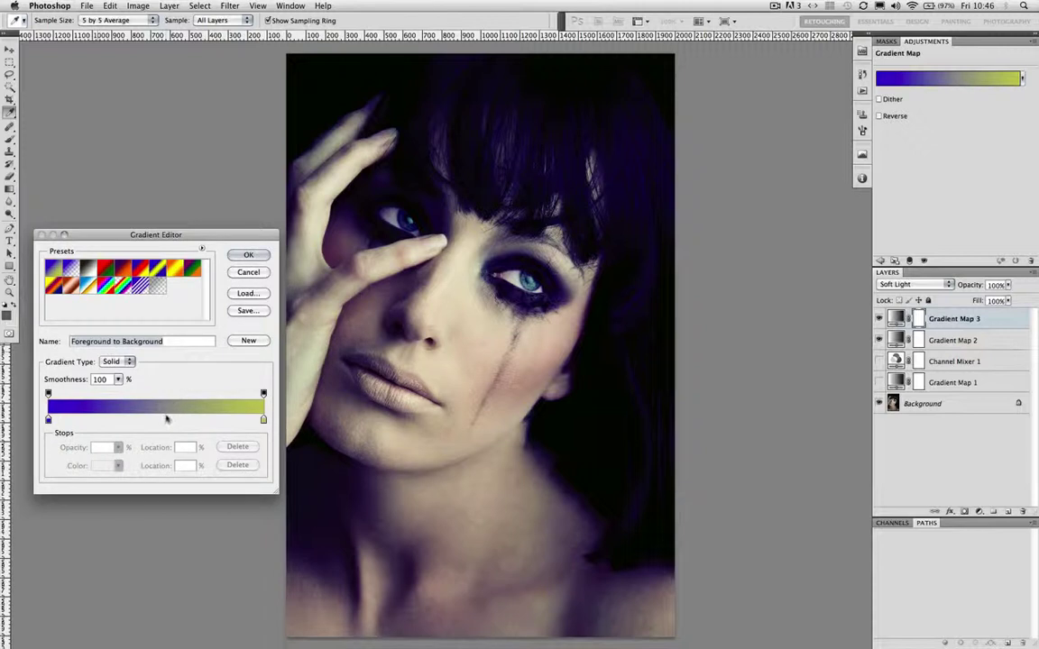
left_click(263, 421)
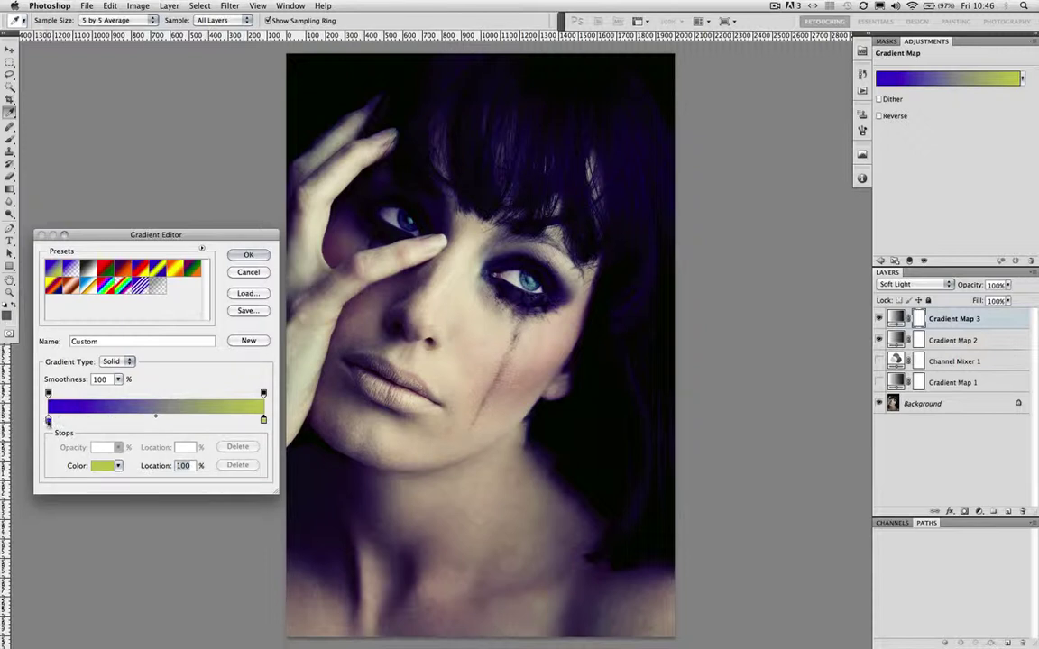
left_click(49, 420)
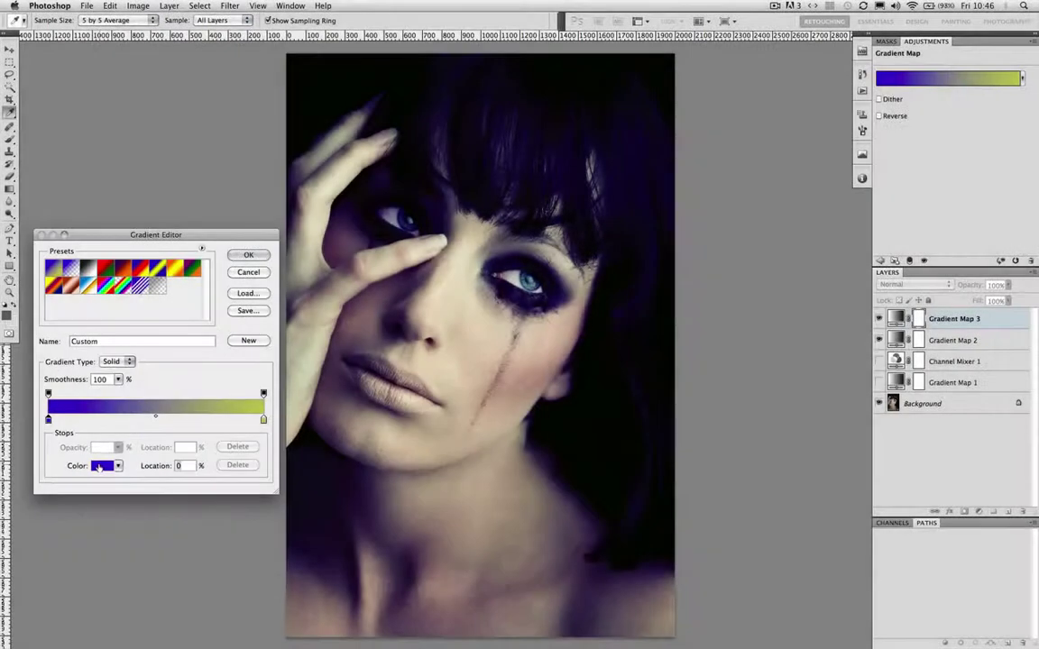
left_click(101, 466)
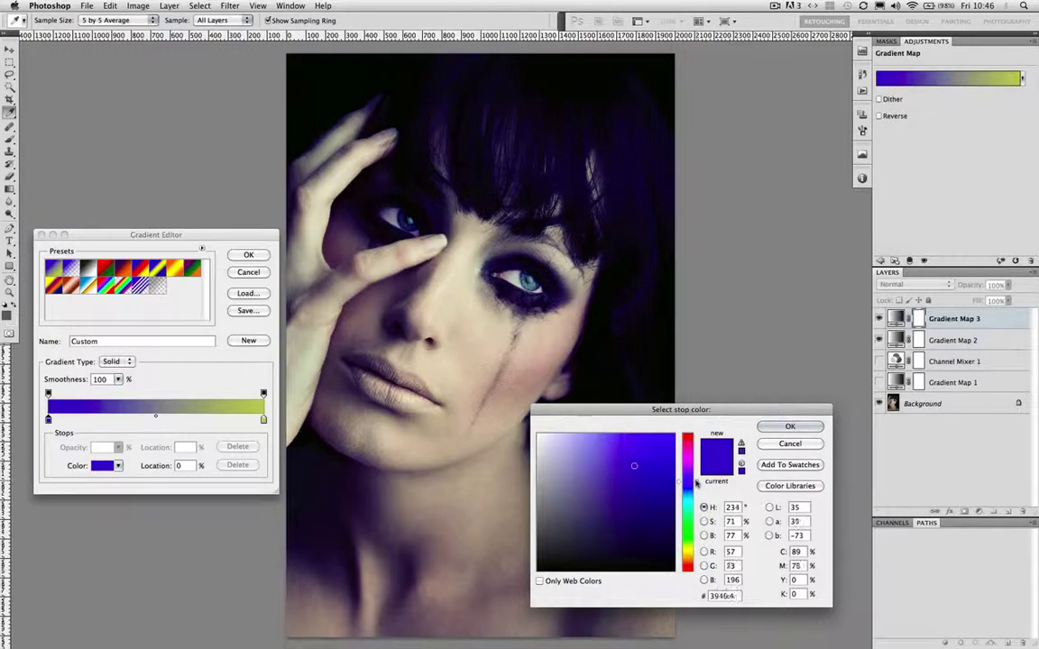
left_click_drag(695, 483, 696, 488)
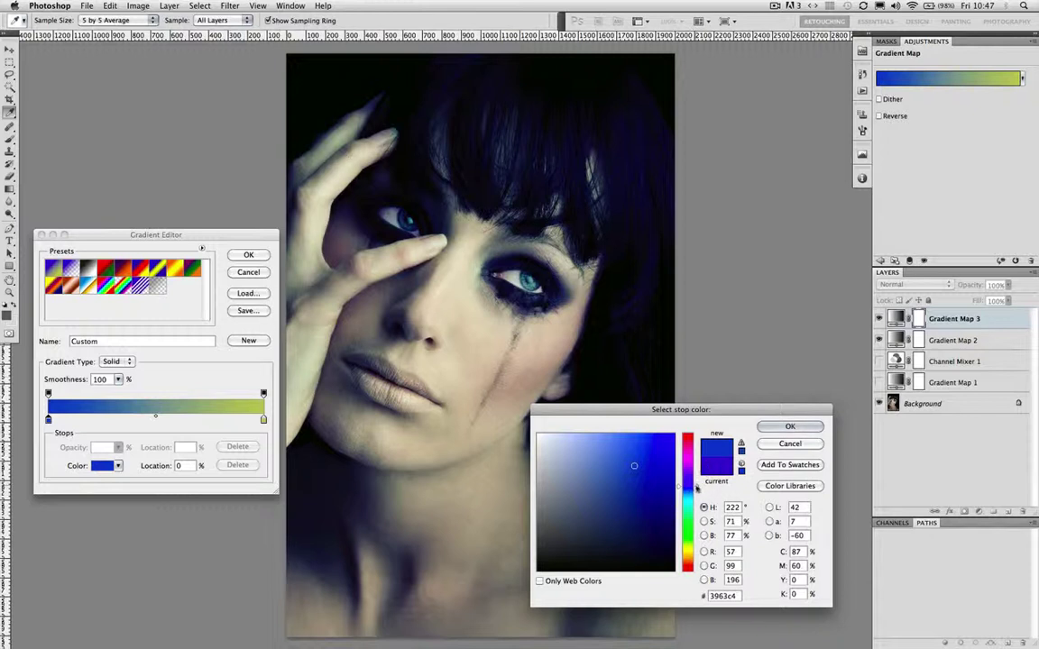
left_click(696, 488)
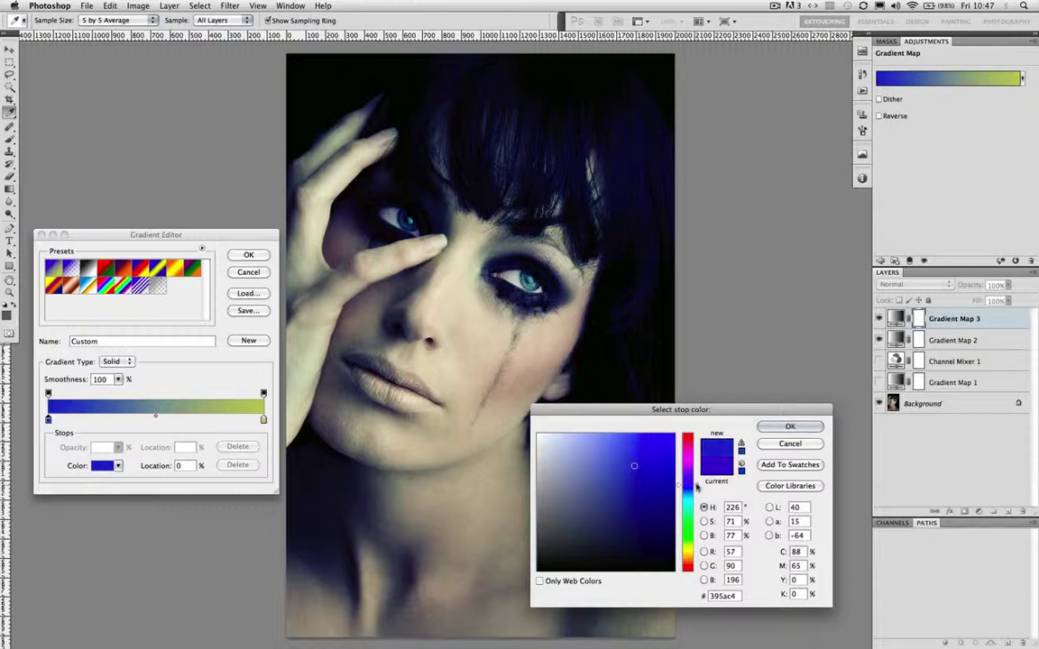
left_click(790, 426)
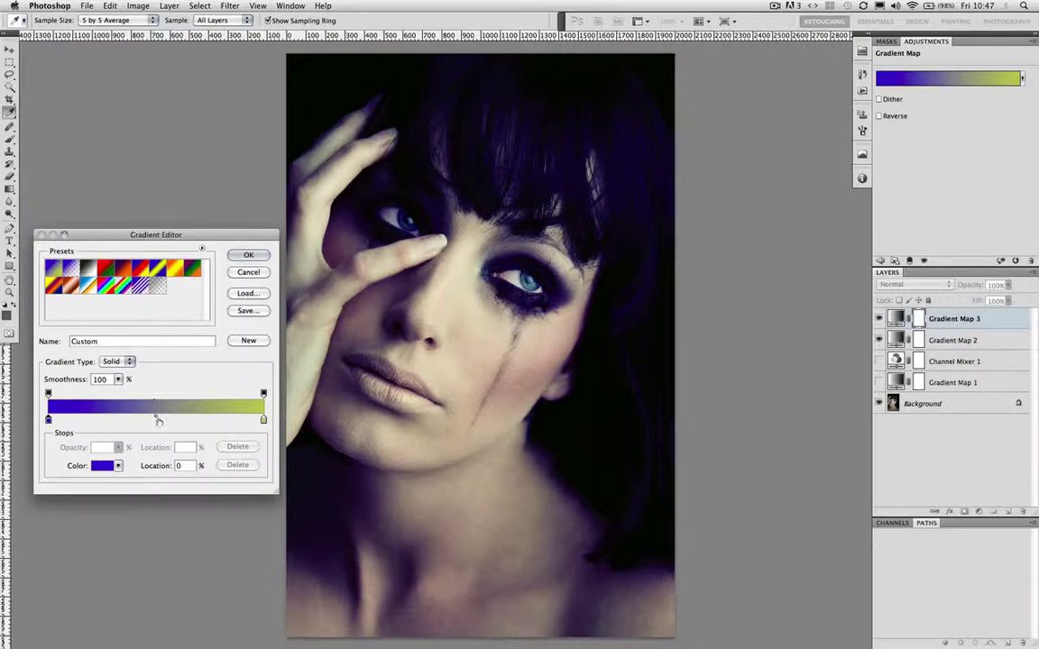
- Shift the gradient's colour midpoint to 38% and set its light end stop to pale yellow e8d594
left_click_drag(155, 418, 130, 418)
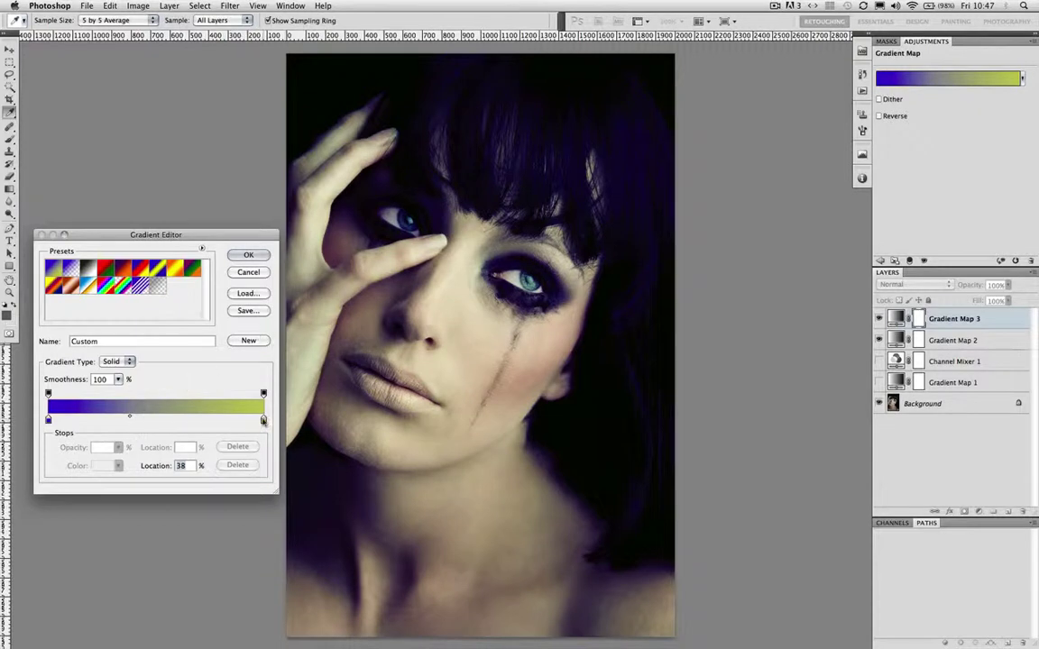
left_click(263, 421)
left_click(102, 465)
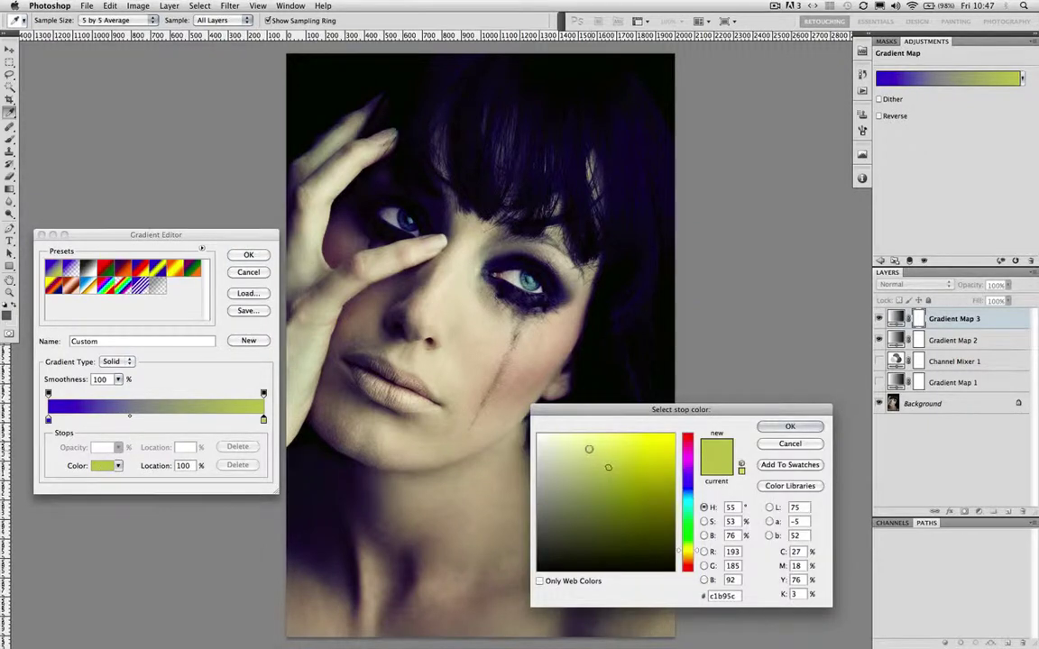
left_click_drag(608, 469, 590, 450)
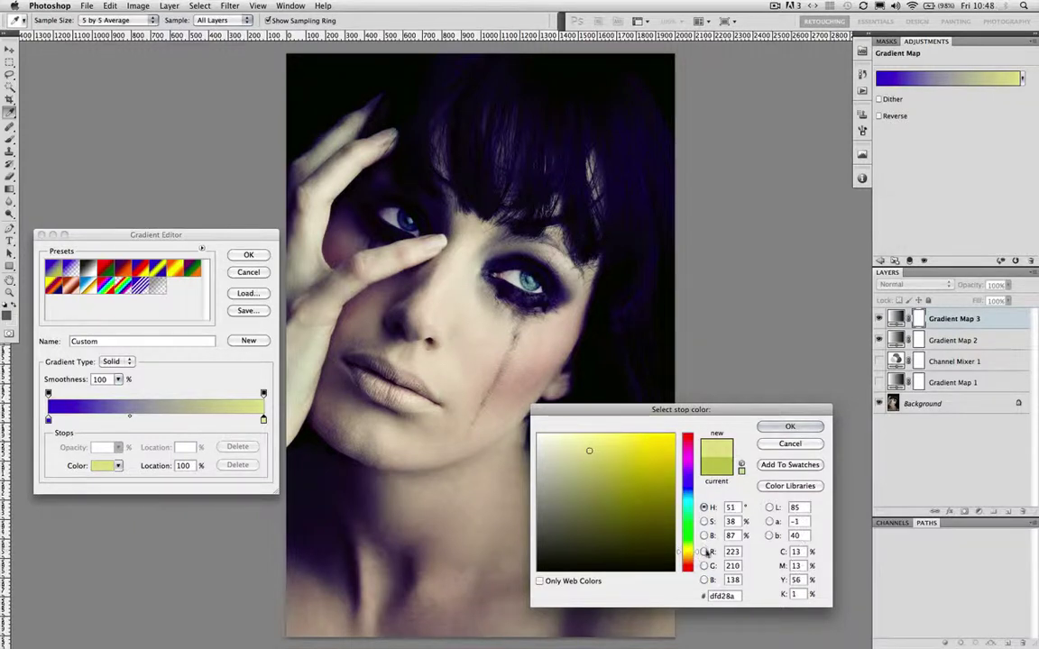
left_click_drag(704, 557, 695, 556)
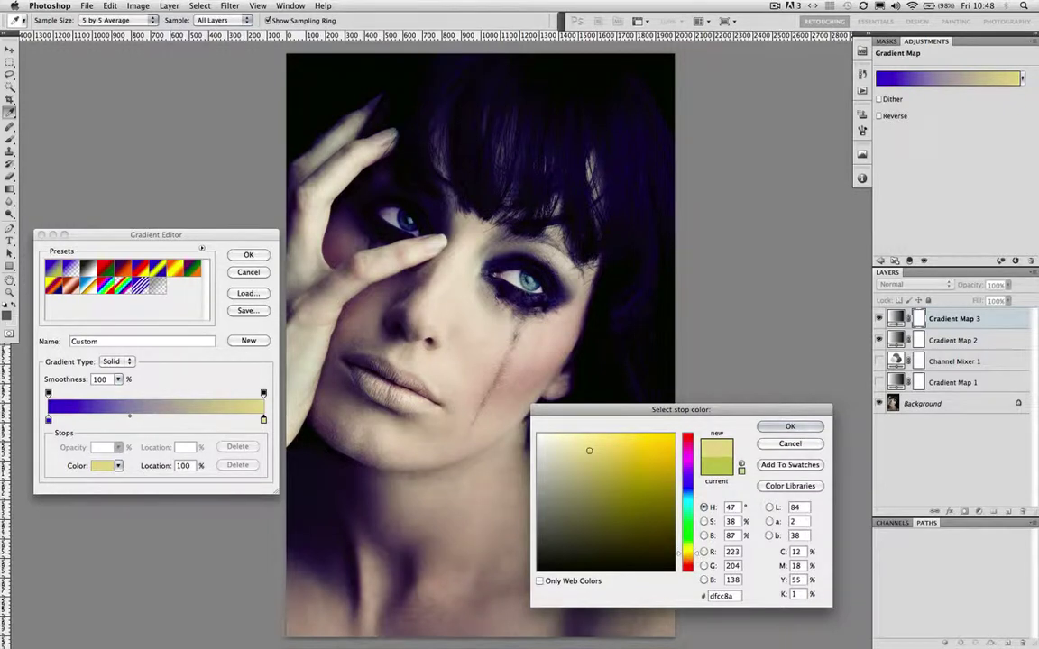
left_click(590, 444)
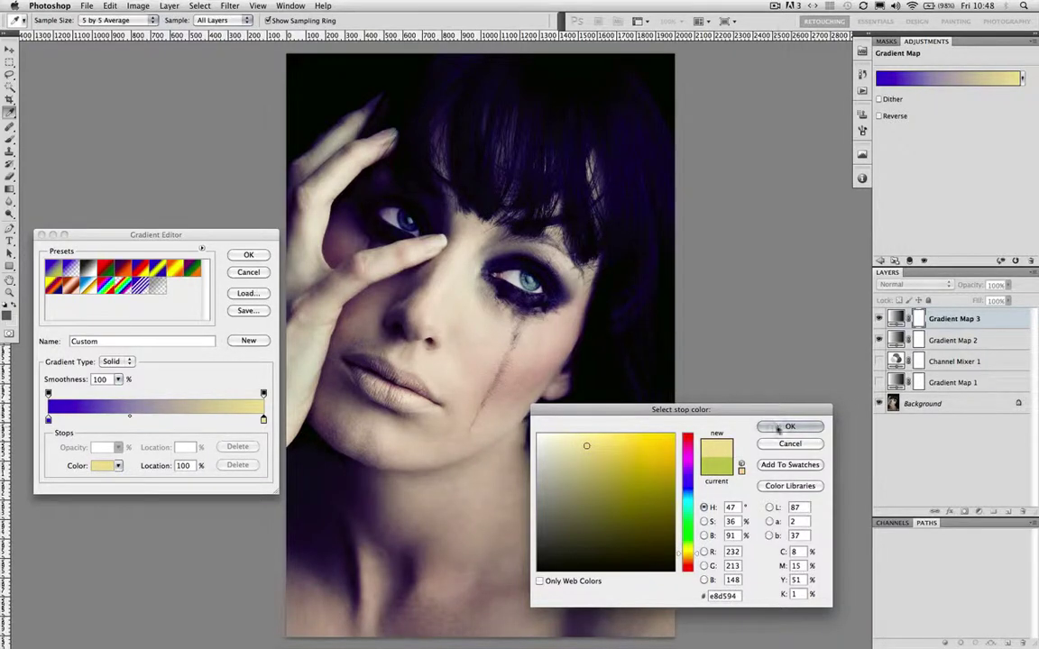
key("Return")
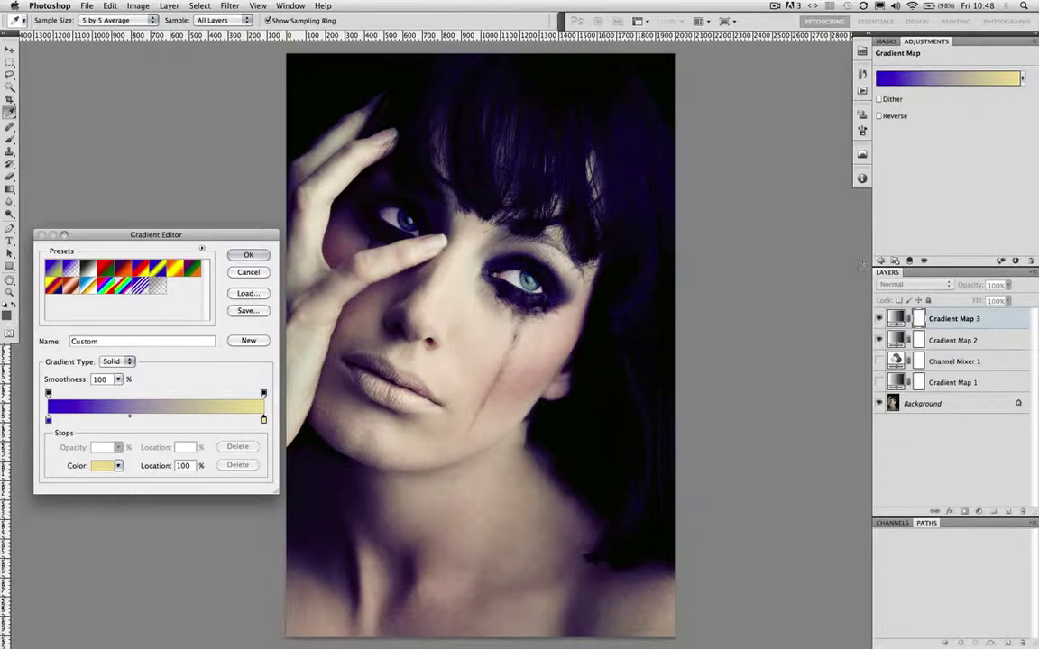
left_click(248, 254)
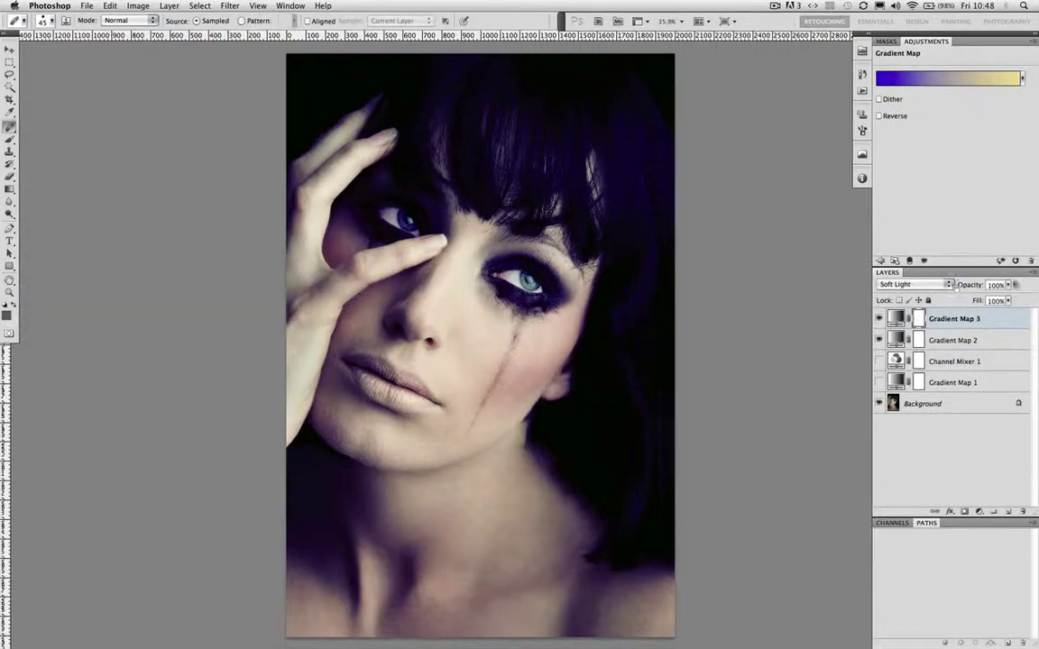
- Lower the opacity of Gradient Map 3 to 54% and compare the image with and without that layer
left_click(1008, 285)
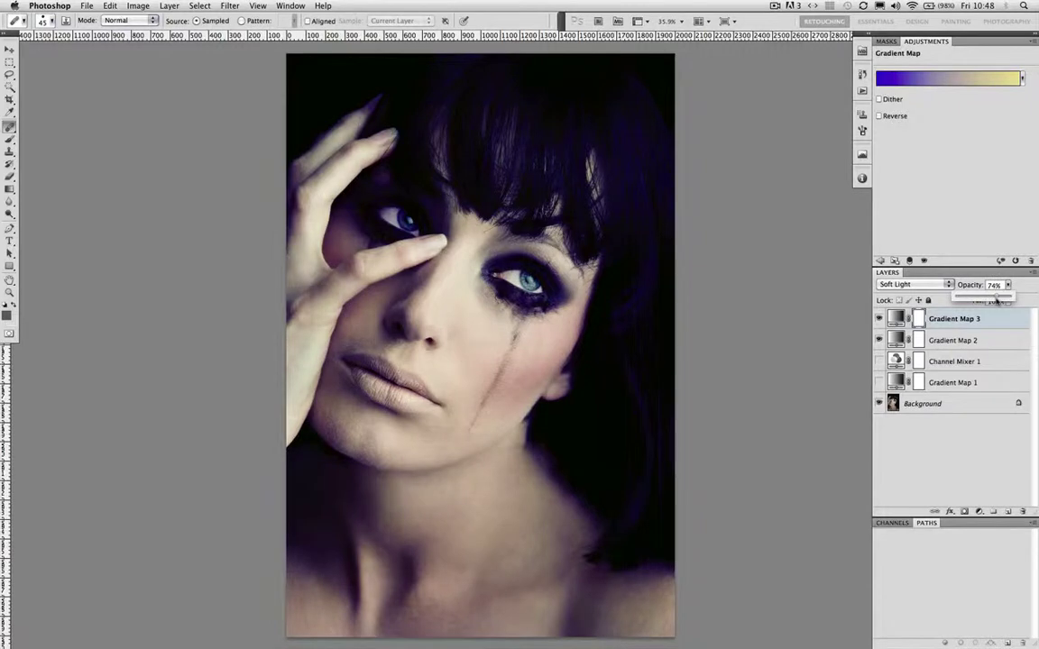
left_click_drag(1007, 302, 986, 303)
left_click(879, 320)
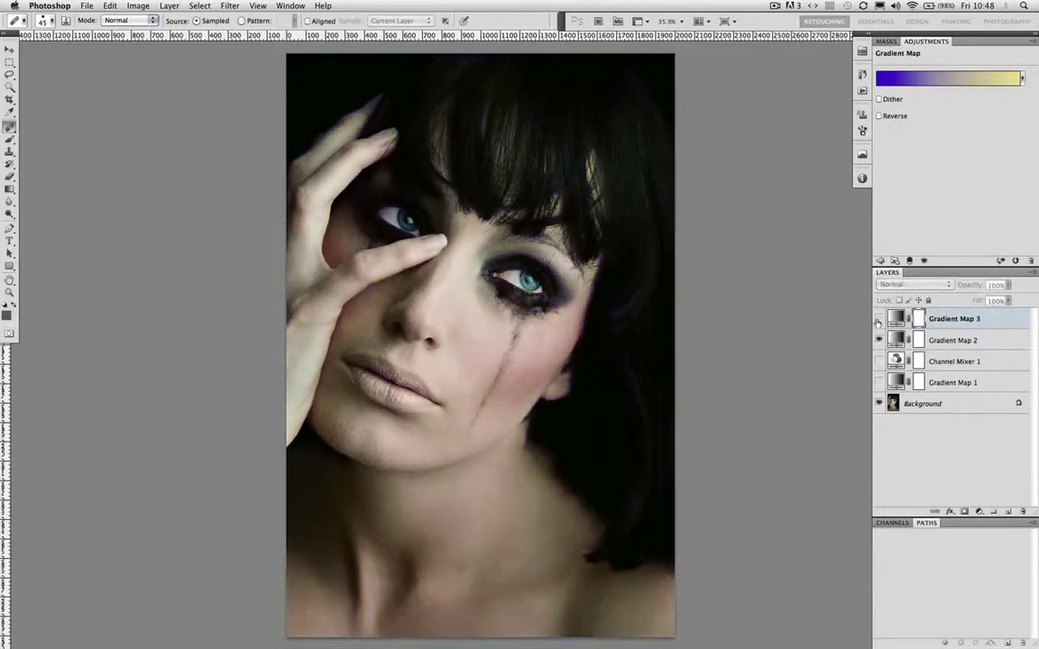
left_click(878, 319)
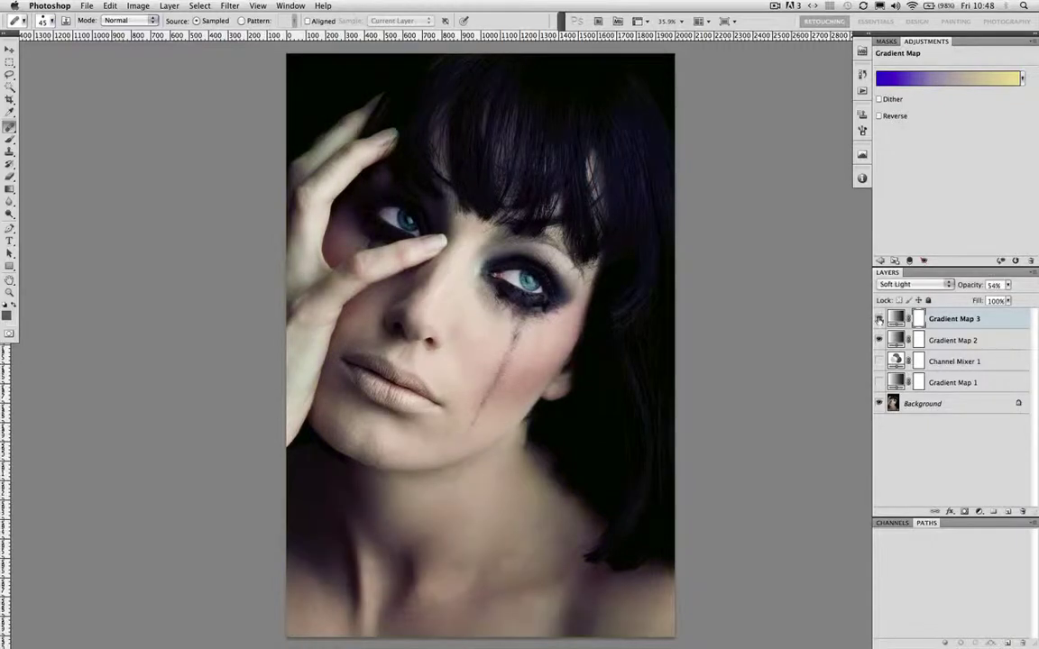